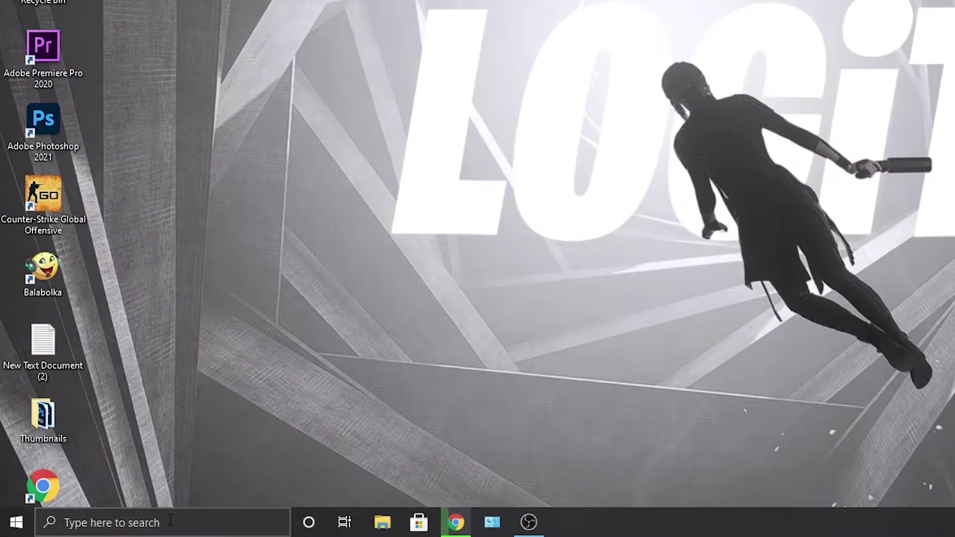
Step: Delete all files in the Windows Temp folder, reached through Run
left_click(171, 520)
type("run")
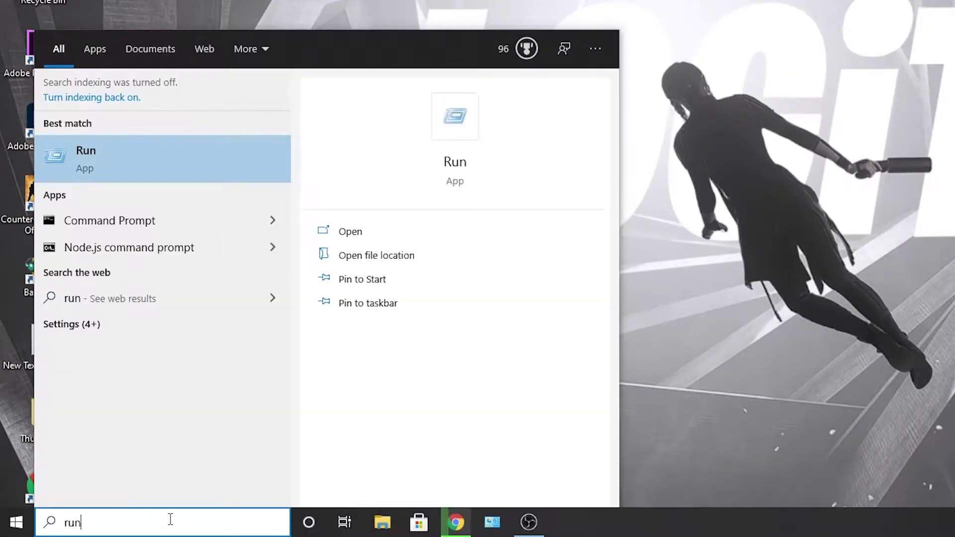
key("Return")
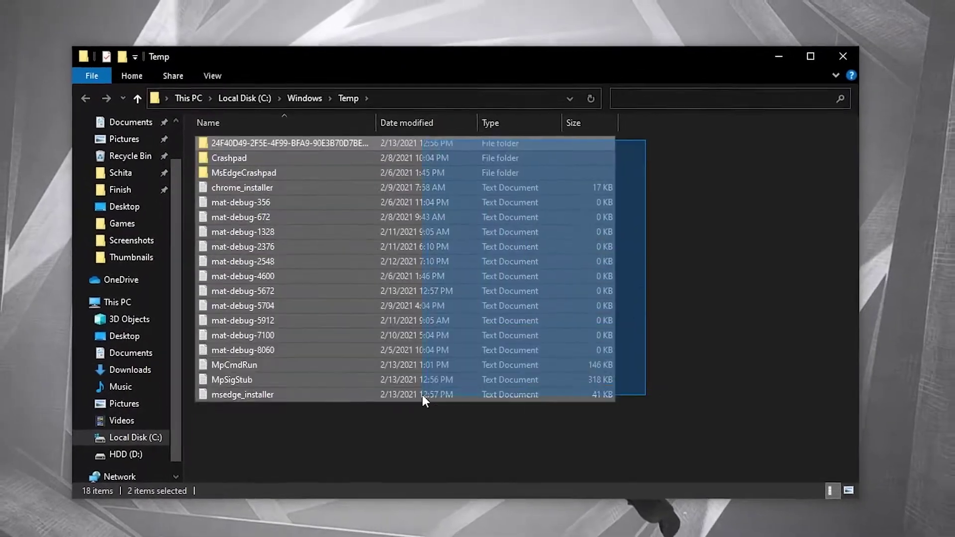
right_click(416, 249)
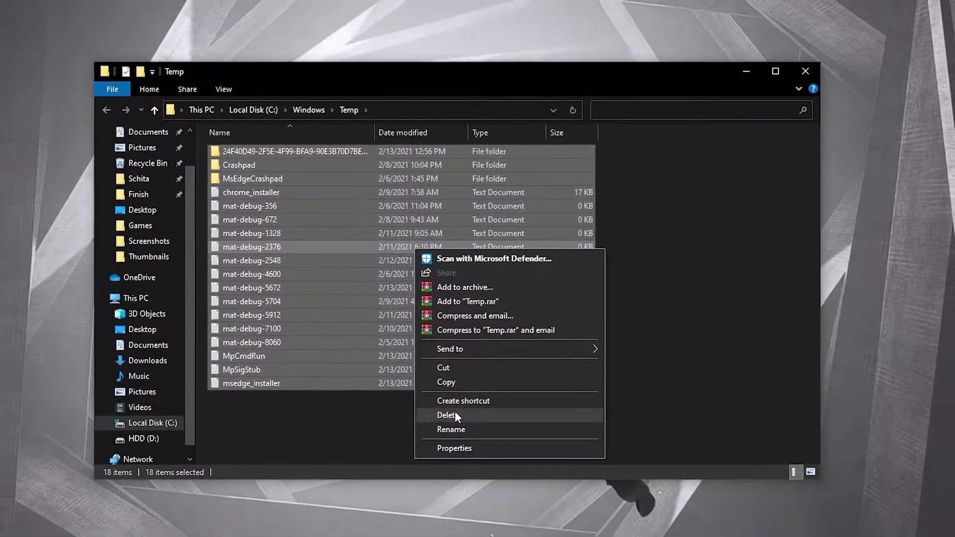
left_click(452, 419)
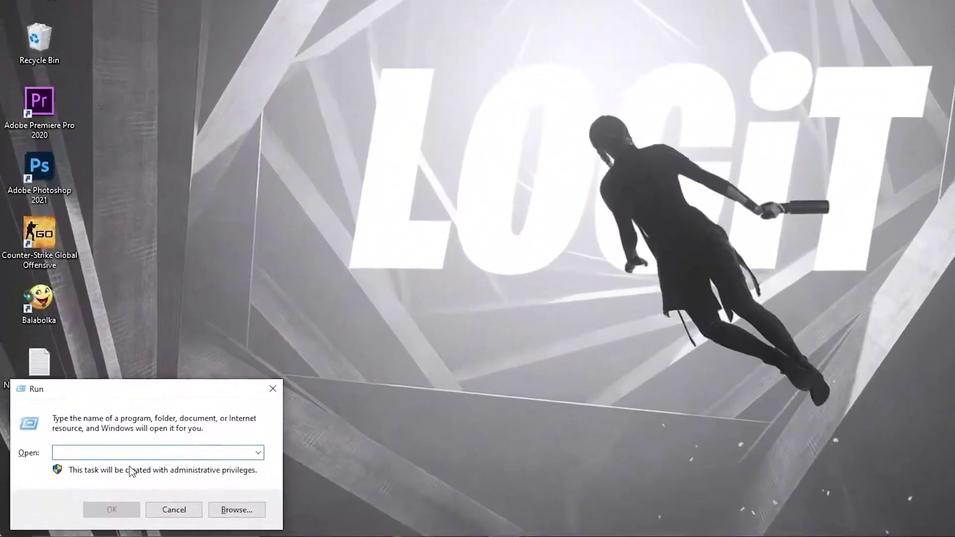
type("%temp%")
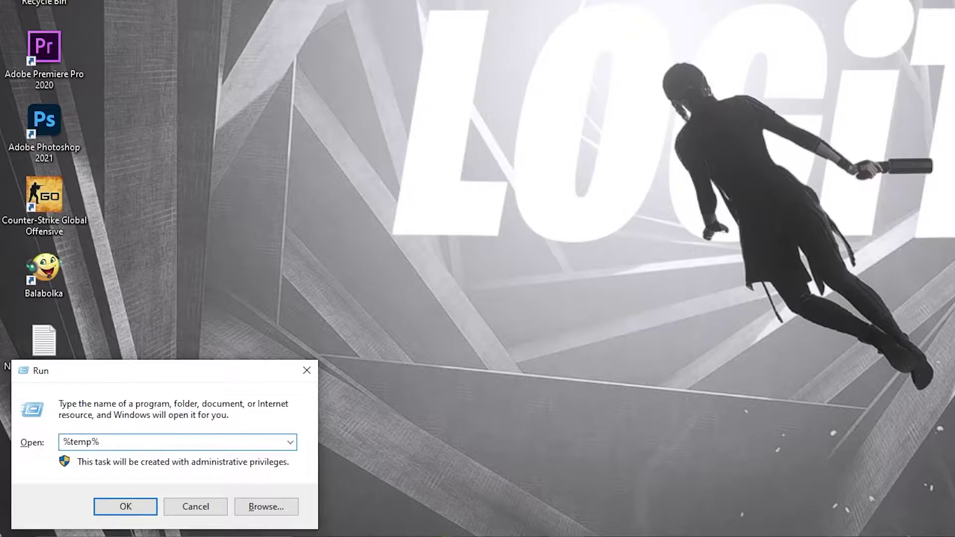
Step: Select and delete every file in the user's %temp% folder
left_click(134, 508)
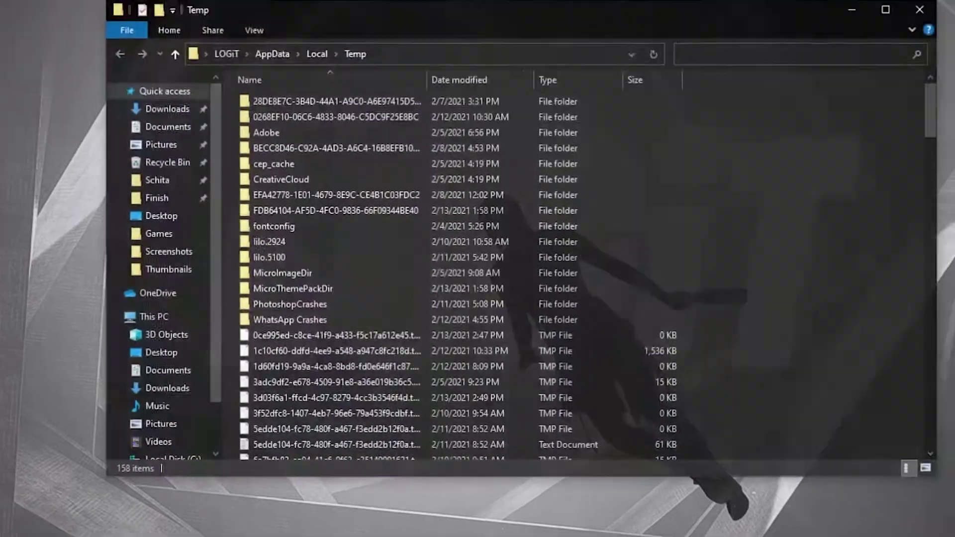
key("ctrl+a")
key("Delete")
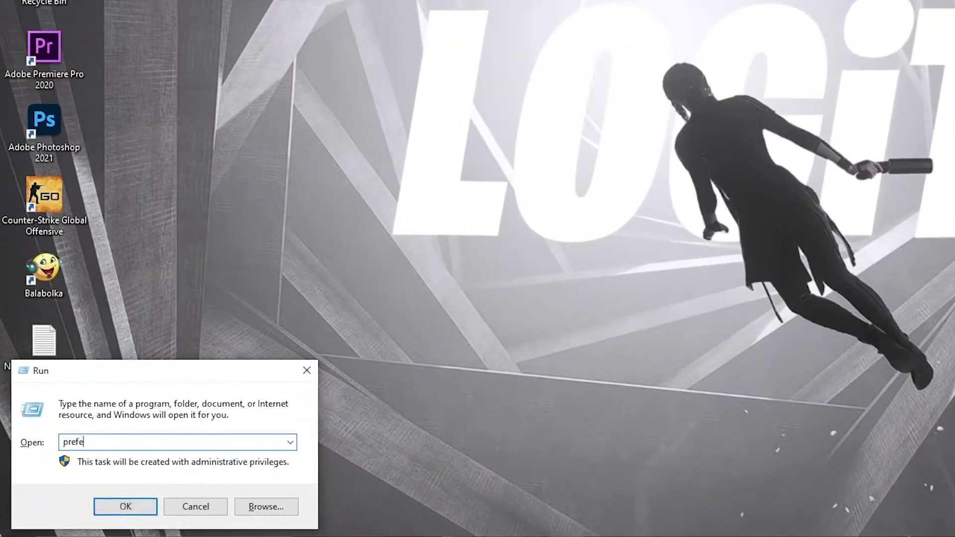
Step: Select and delete the contents of the prefetch folder
left_click(134, 508)
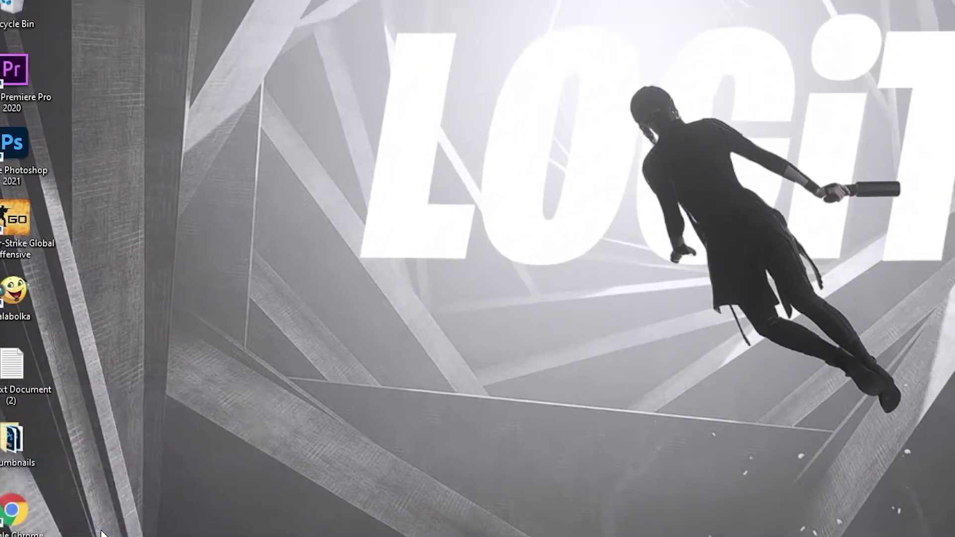
left_click_drag(724, 150, 635, 187)
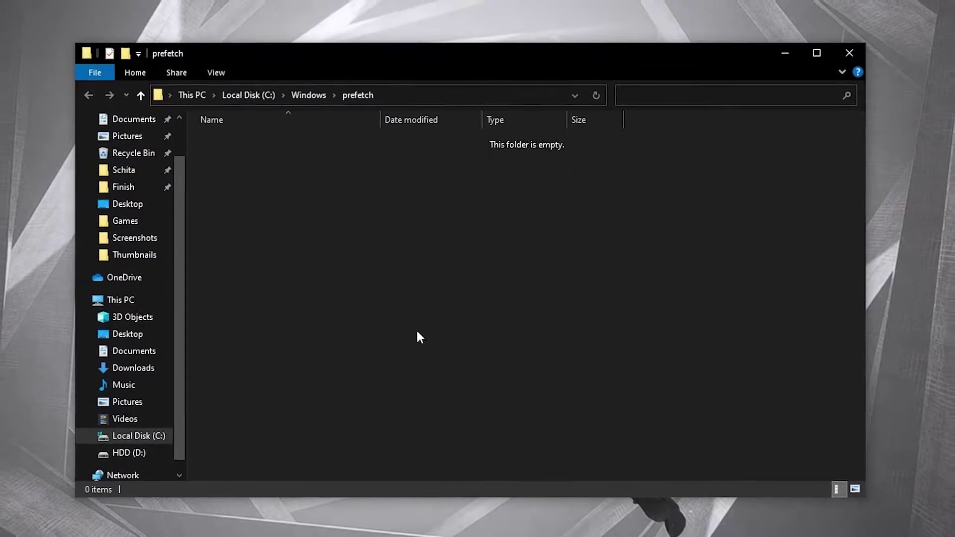
right_click(397, 244)
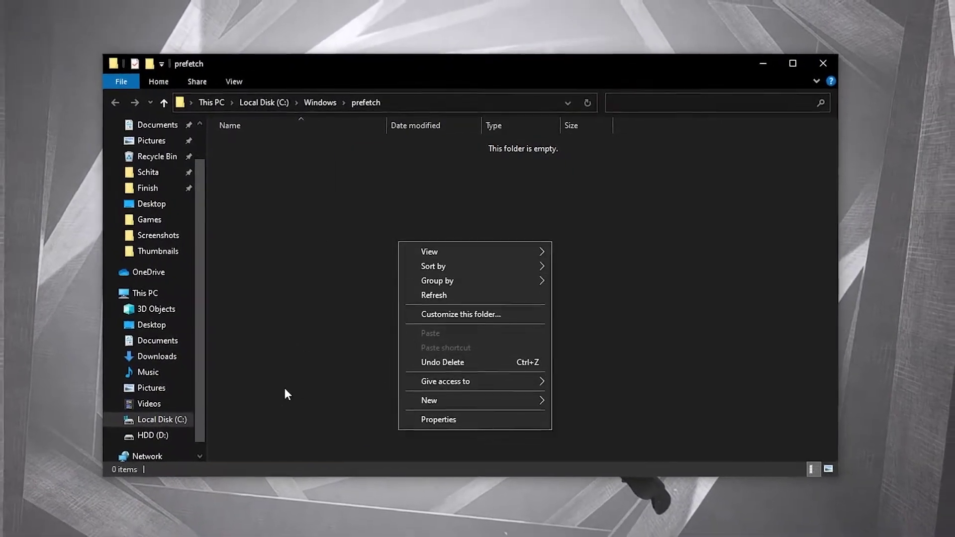
left_click(317, 370)
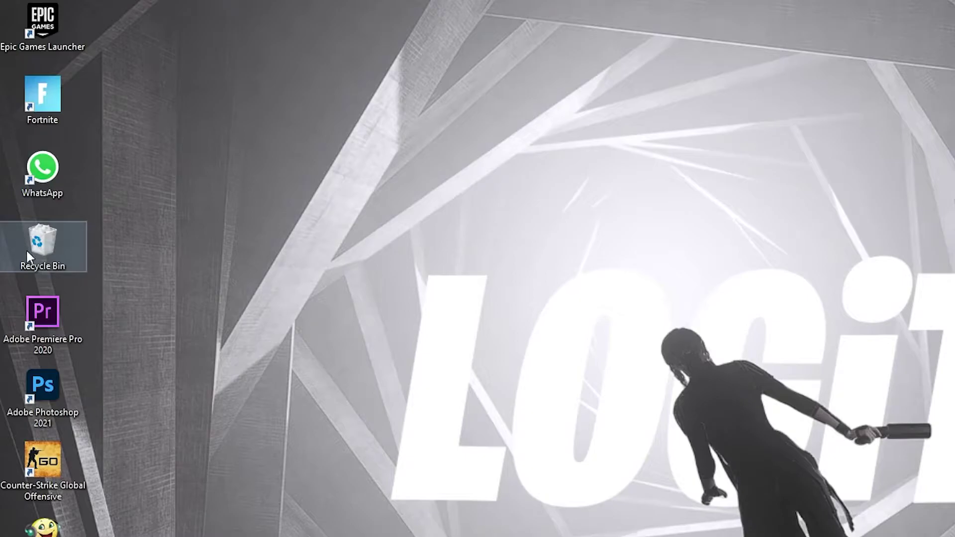
Step: Permanently empty the Recycle Bin
right_click(37, 235)
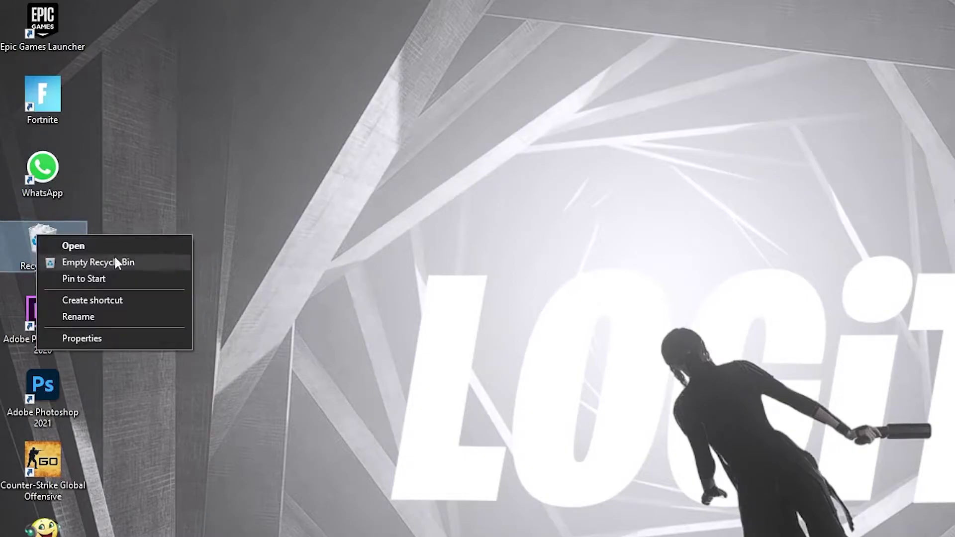
left_click(75, 262)
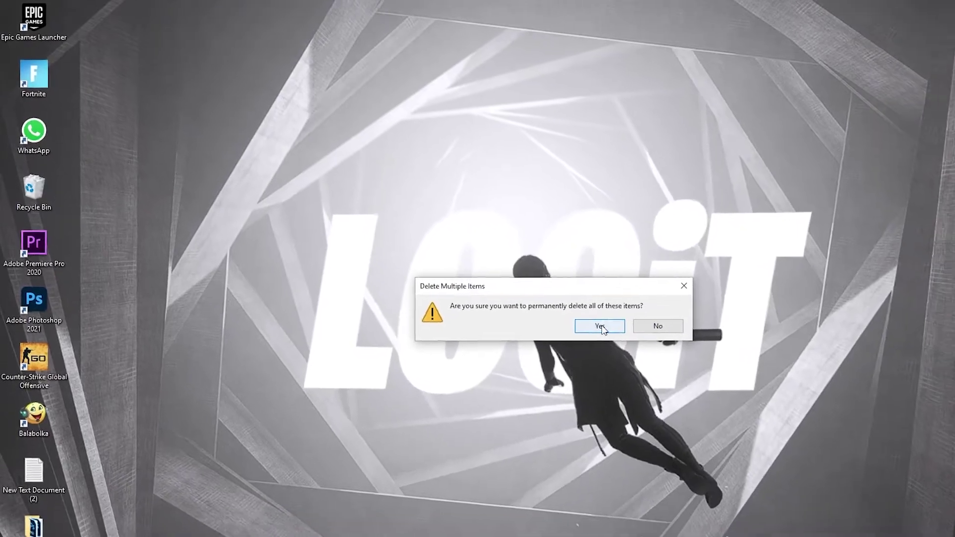
left_click(639, 344)
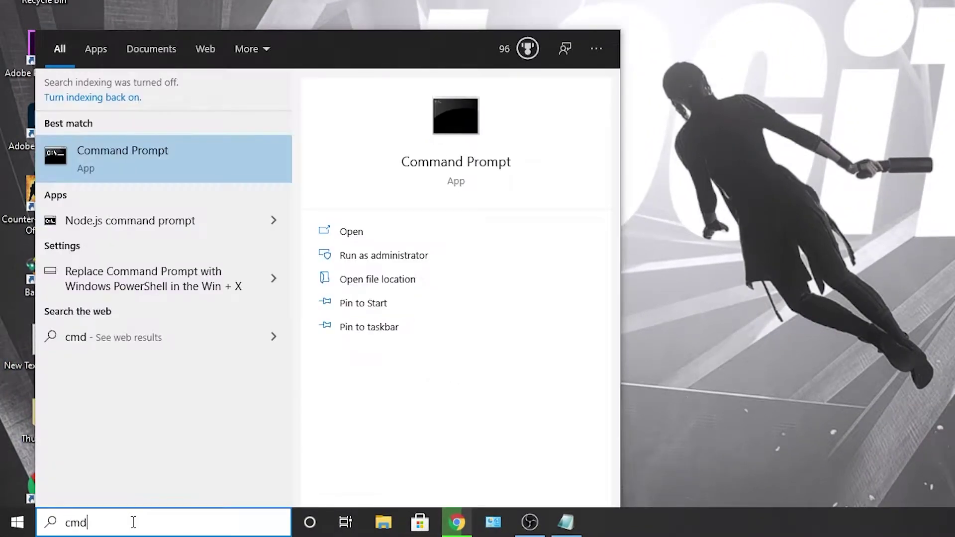
Step: Run the copied powercfg -duplicatescheme command in an administrator Command Prompt, then close the console
right_click(183, 155)
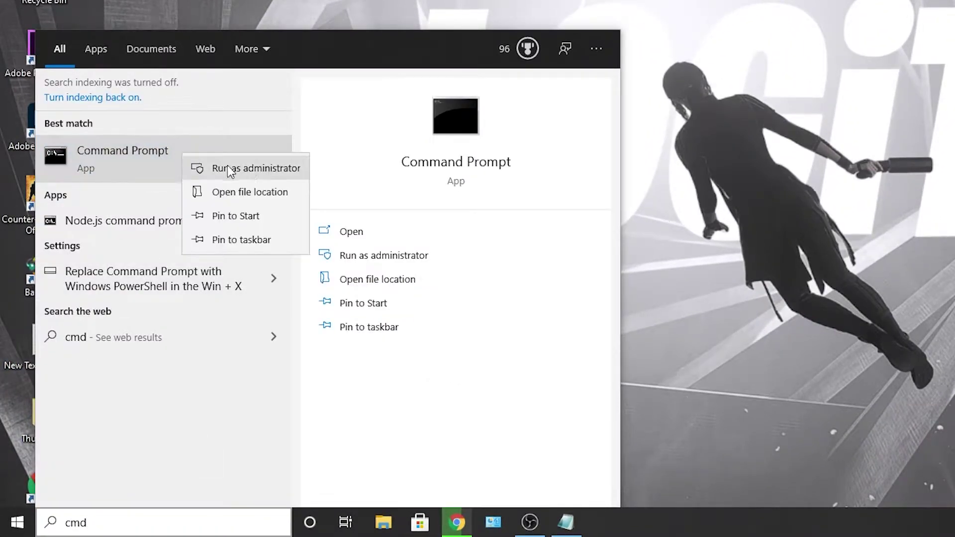
left_click(256, 169)
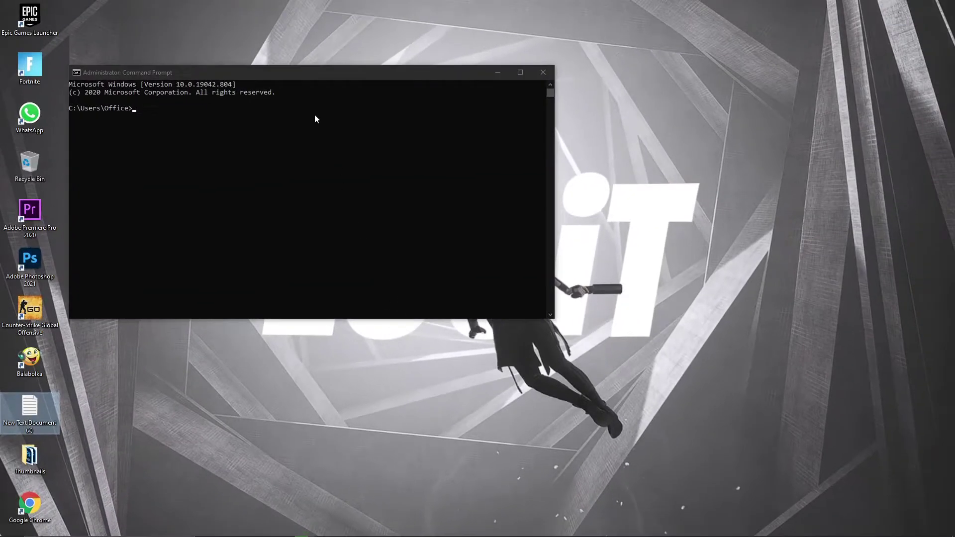
left_click_drag(303, 80, 256, 158)
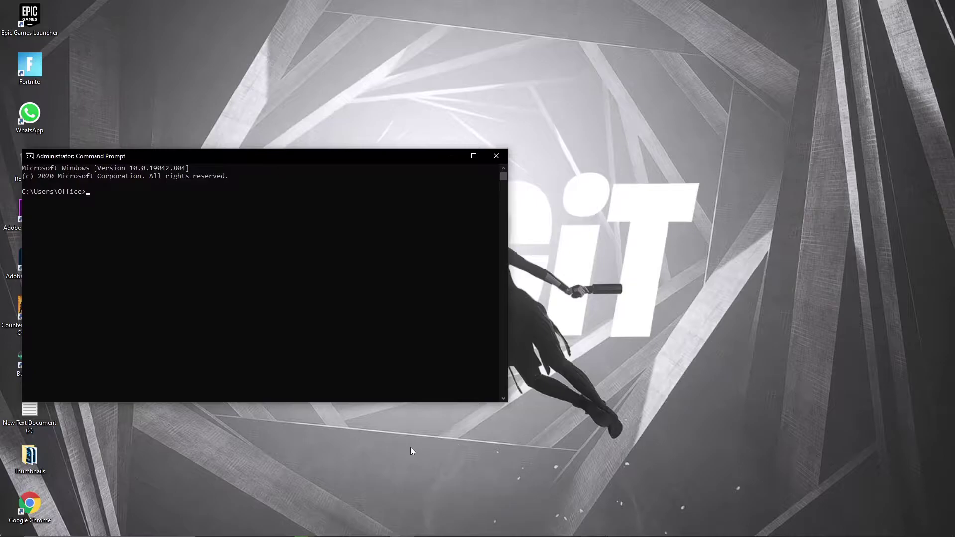
left_click(405, 527)
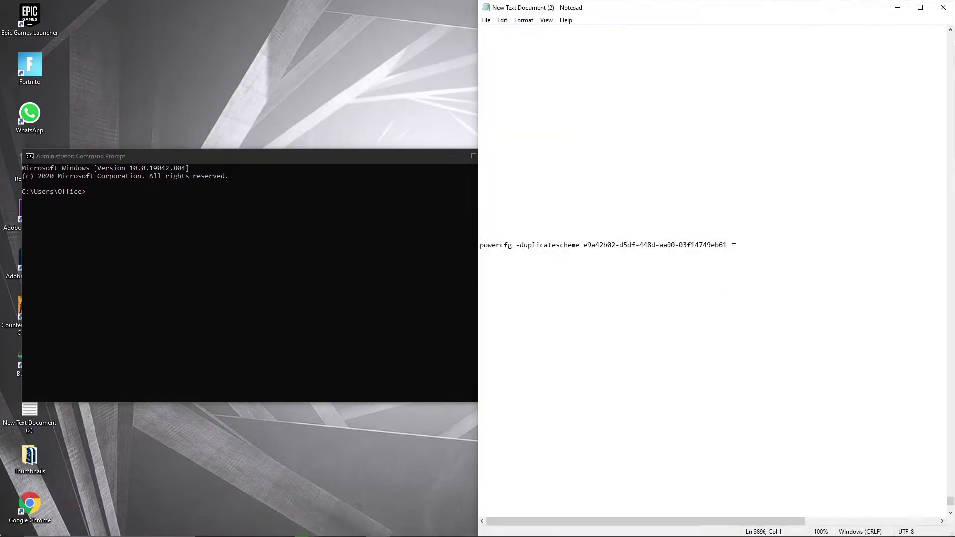
right_click(481, 245)
left_click(524, 276)
left_click(898, 8)
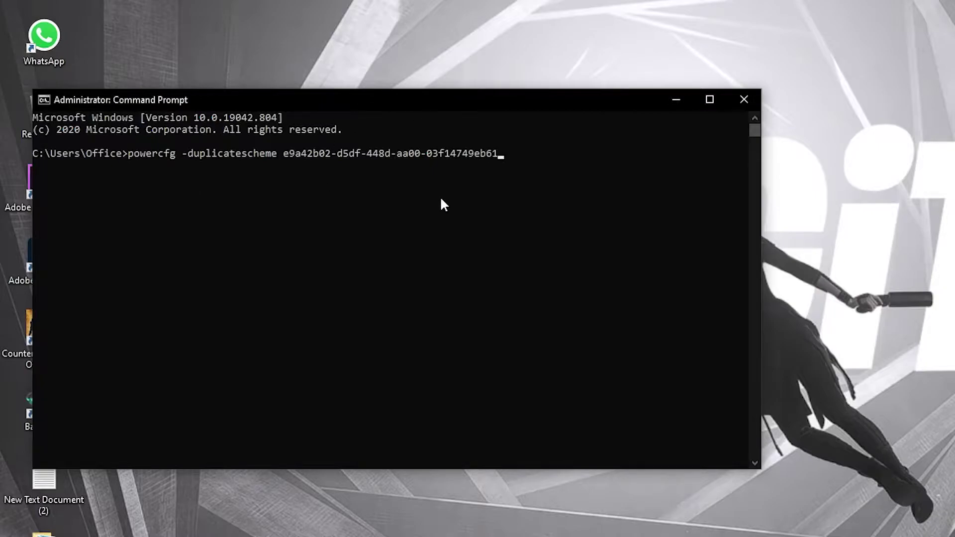
key("Return")
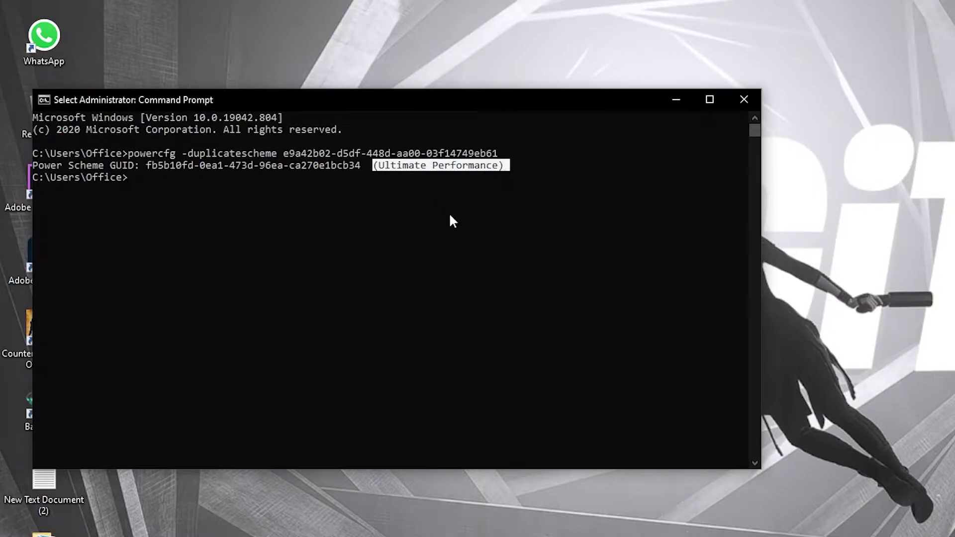
left_click(746, 99)
left_click(202, 525)
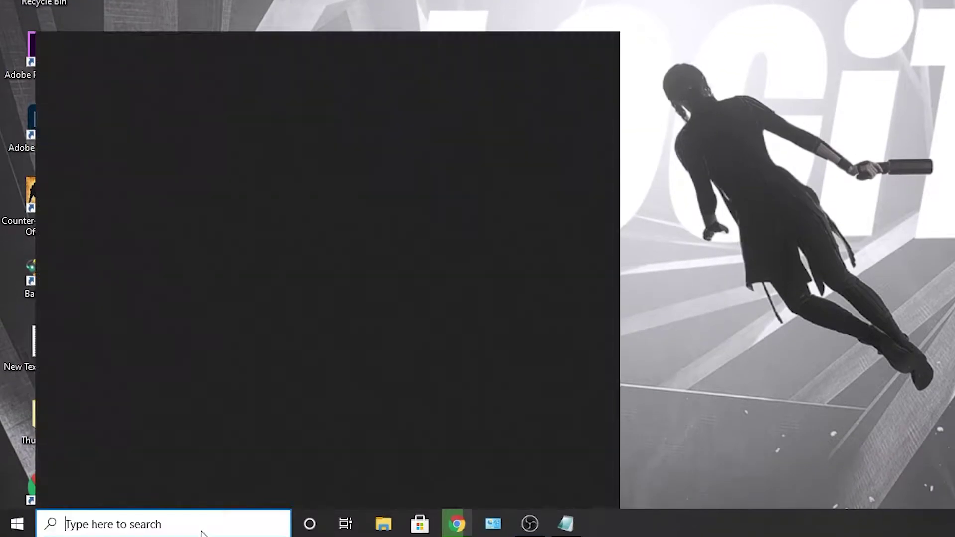
type("choose")
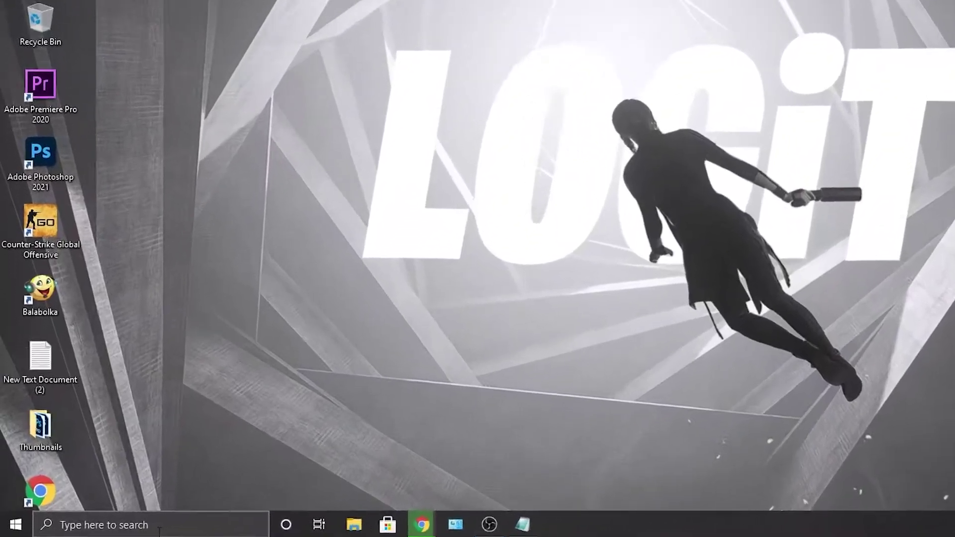
Step: Apply 'Adjust for best performance' in Performance Options via This PC's advanced system settings, then close everything
left_click(168, 525)
type("this pc")
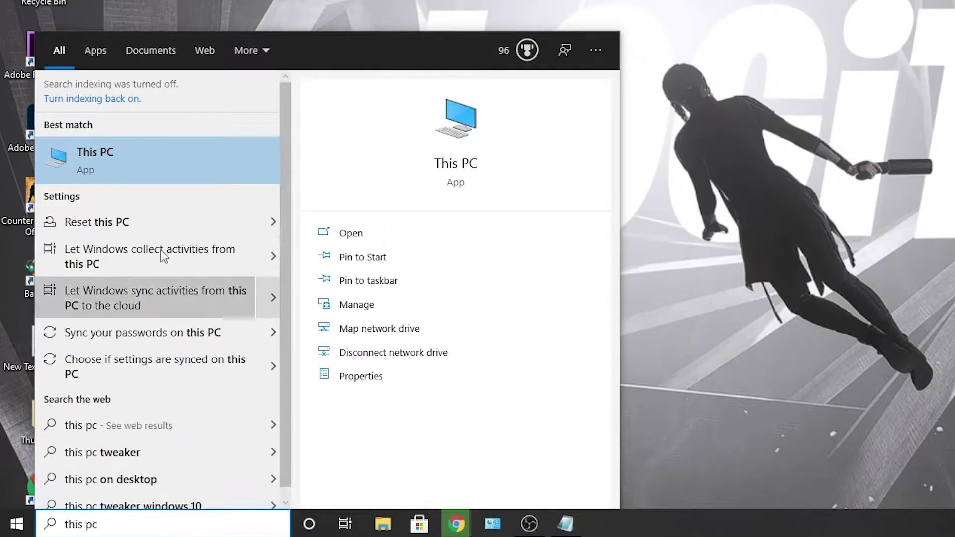
right_click(164, 160)
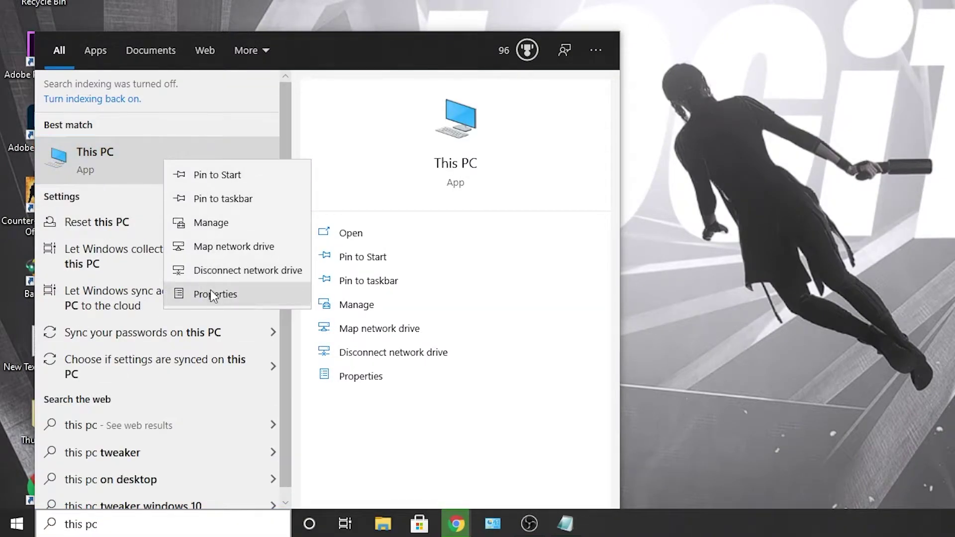
left_click(235, 291)
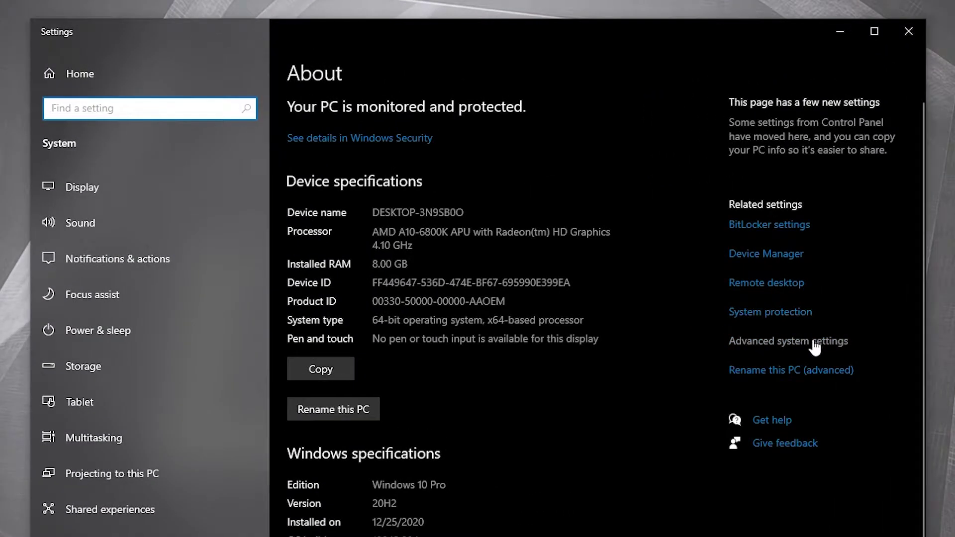
left_click(802, 342)
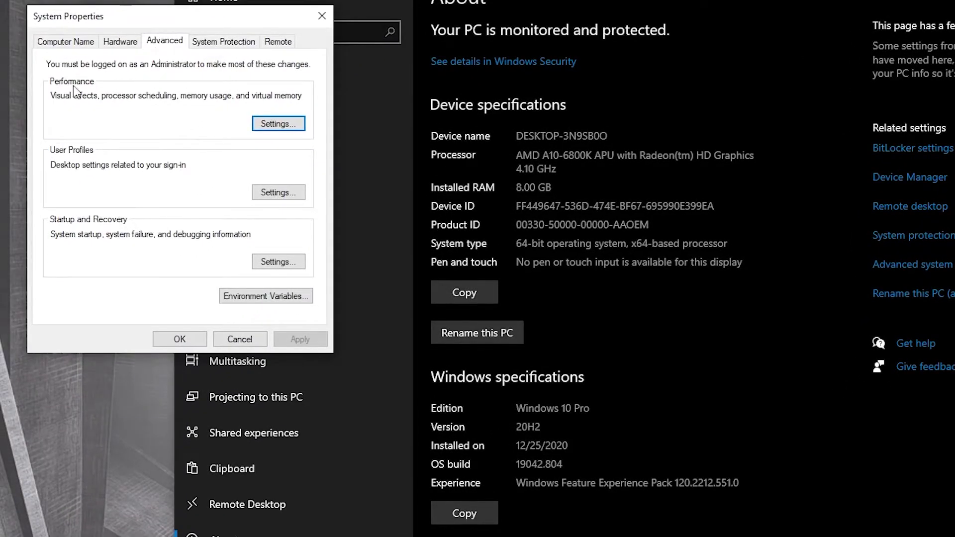
left_click(281, 126)
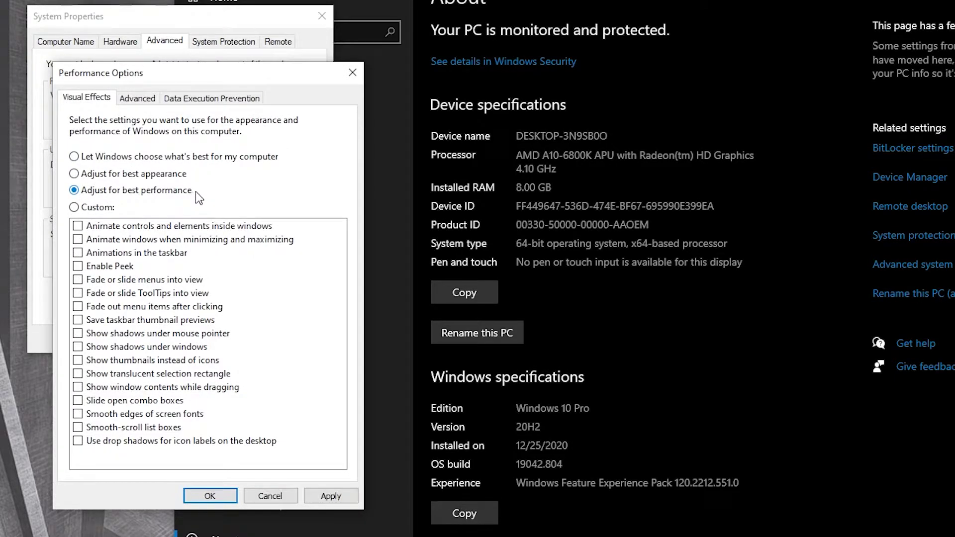
left_click(327, 494)
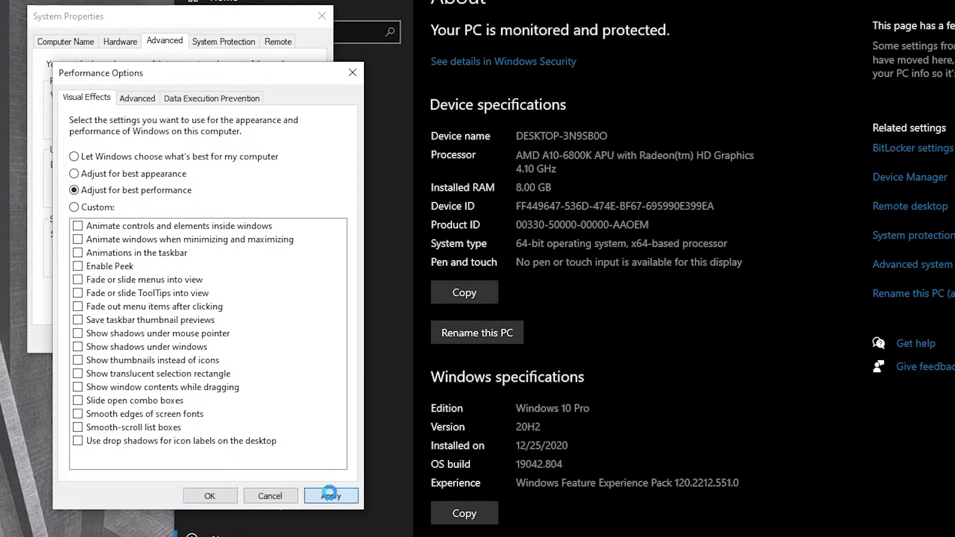
left_click(212, 495)
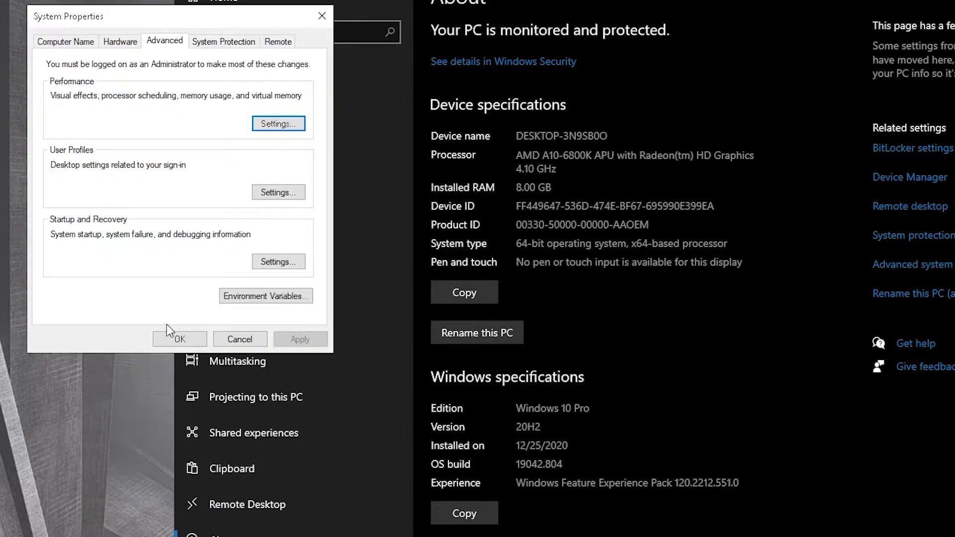
left_click(184, 340)
left_click(802, 42)
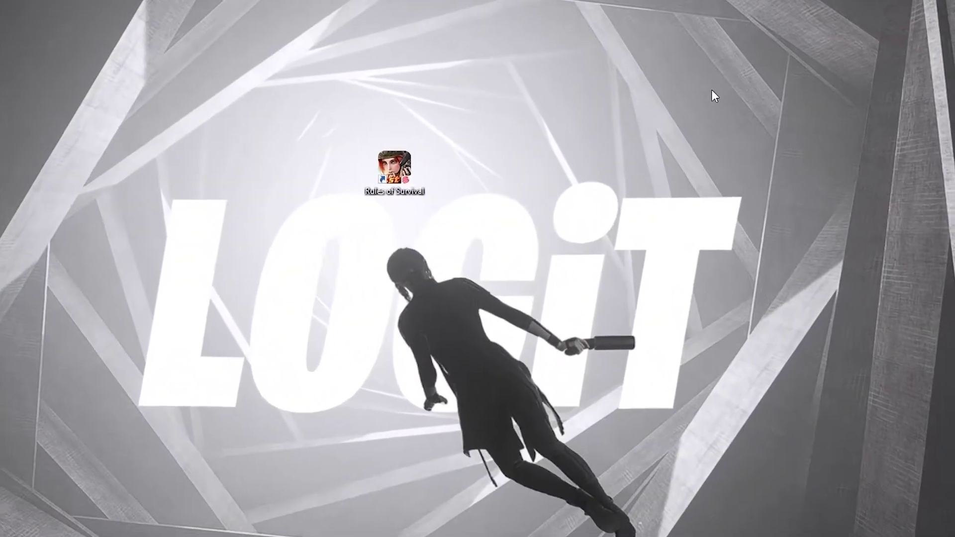
Step: In NVIDIA Control Panel, choose 'Use my preference emphasizing' Performance for 3D image settings
right_click(720, 82)
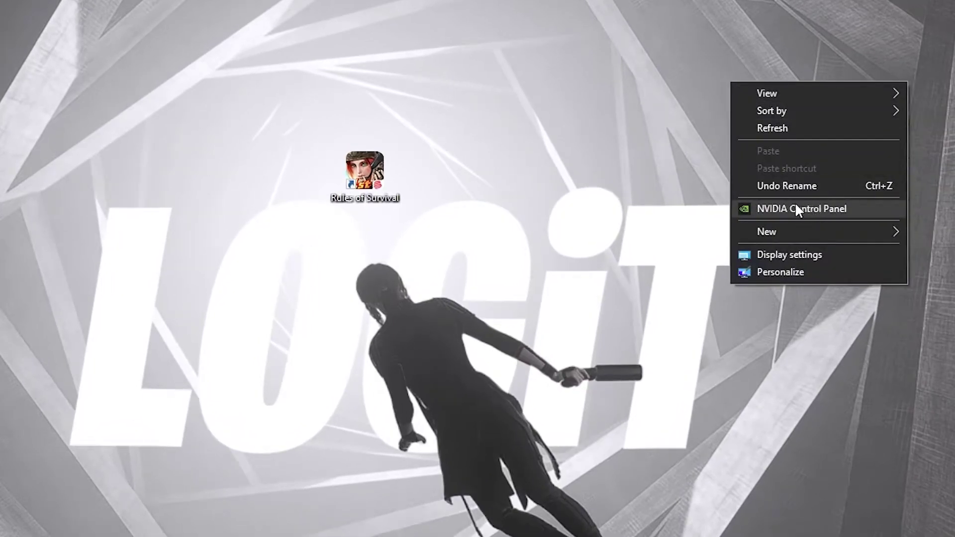
left_click(797, 208)
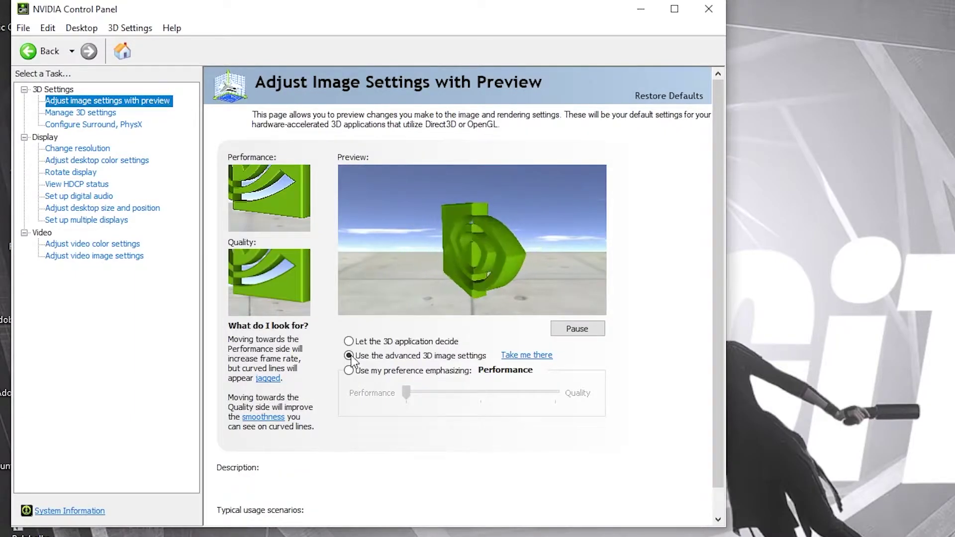
left_click(350, 370)
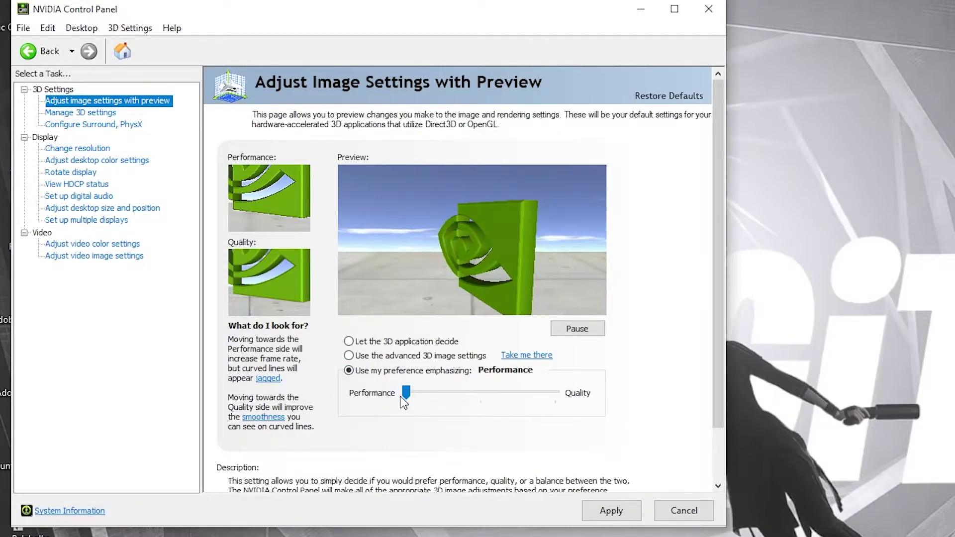
Step: Apply the image setting and add ros_launcher.exe under Manage 3D settings' Program Settings
left_click(606, 512)
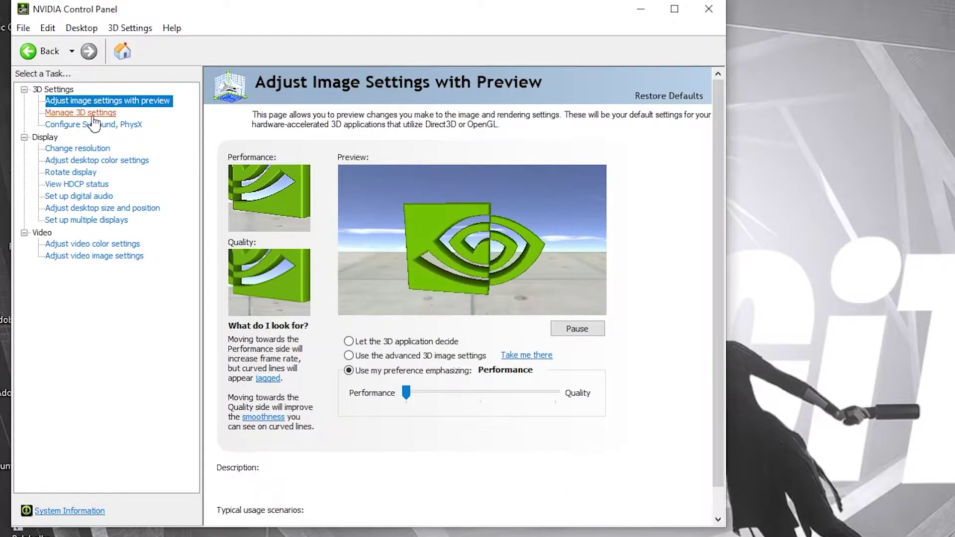
left_click(54, 113)
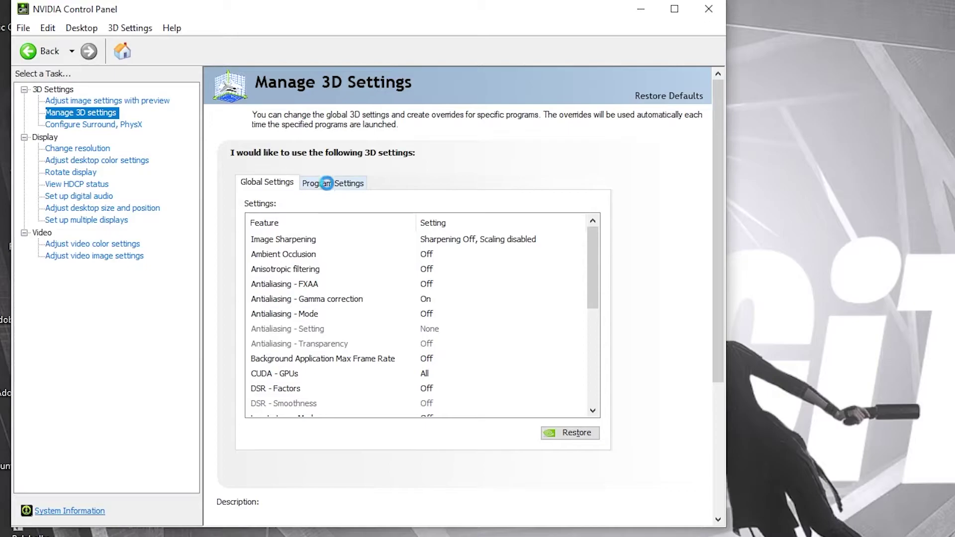
left_click(327, 184)
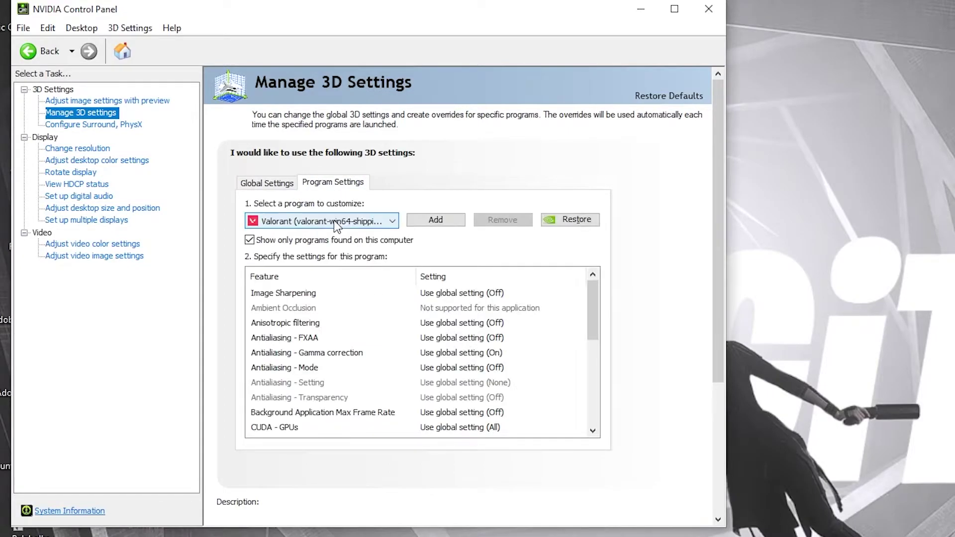
left_click(336, 221)
scroll(379, 415, "up", 3)
scroll(373, 411, "up", 1)
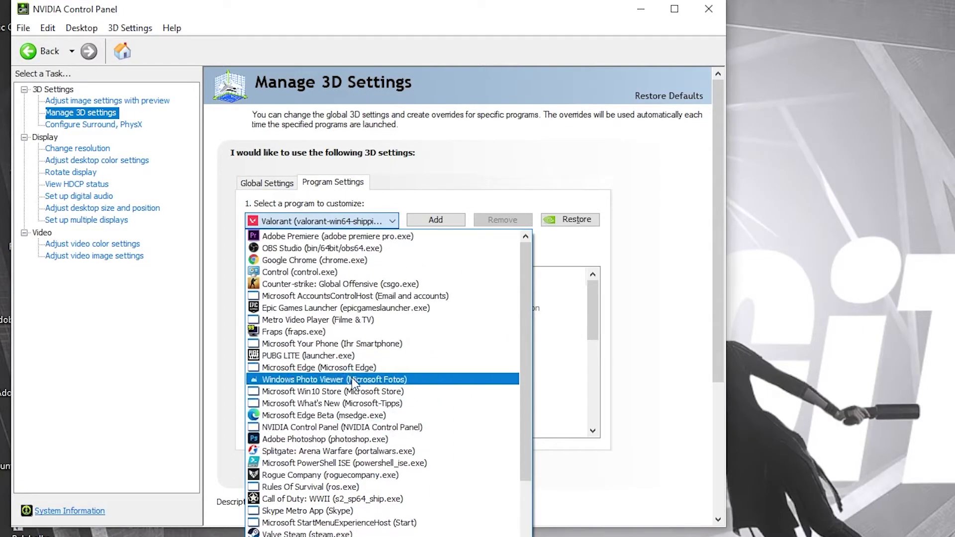
scroll(366, 406, "down", 3)
scroll(350, 400, "up", 3)
scroll(349, 398, "up", 1)
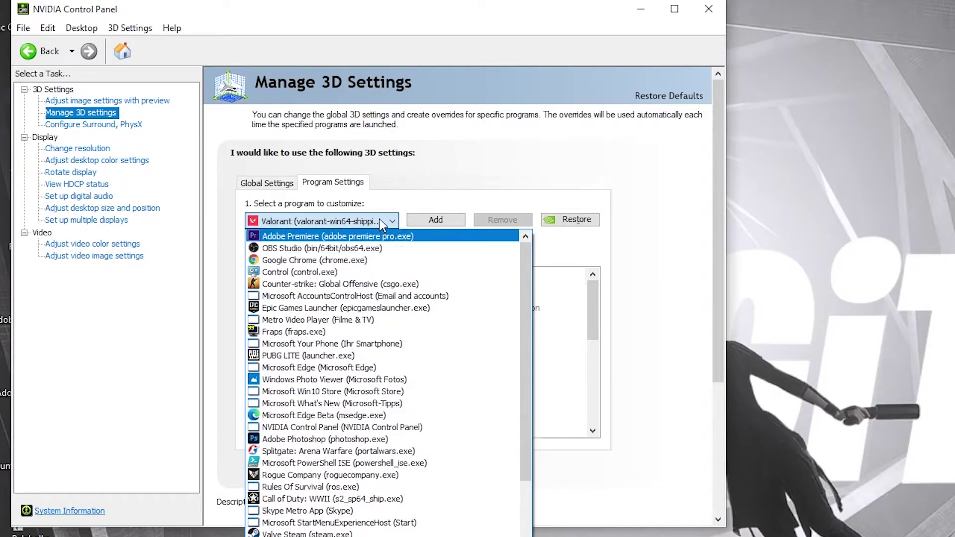
left_click(385, 221)
left_click(440, 222)
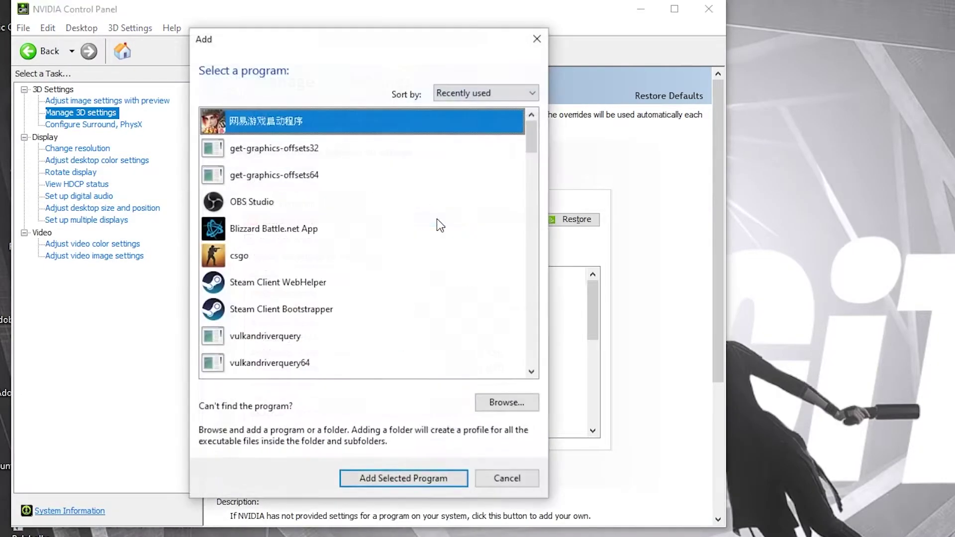
left_click(413, 479)
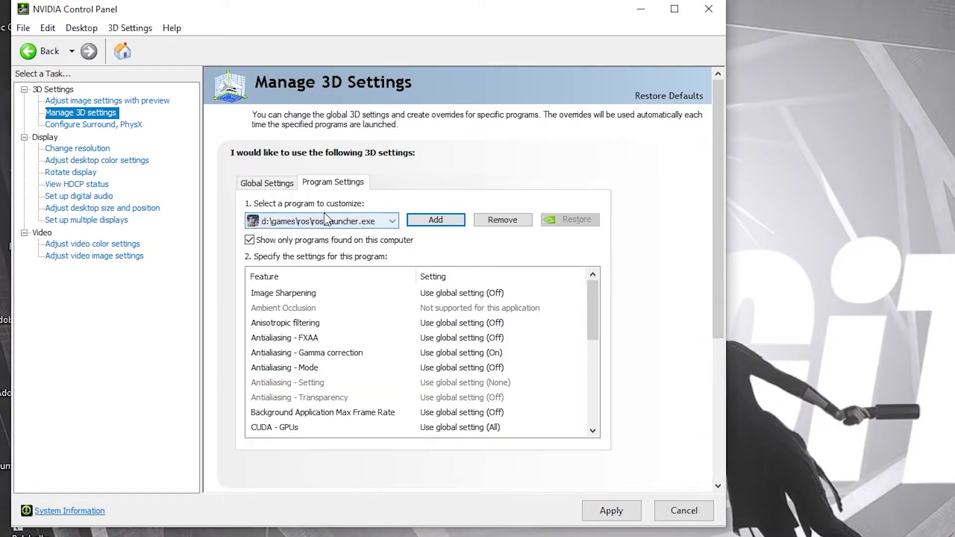
left_click_drag(600, 319, 606, 405)
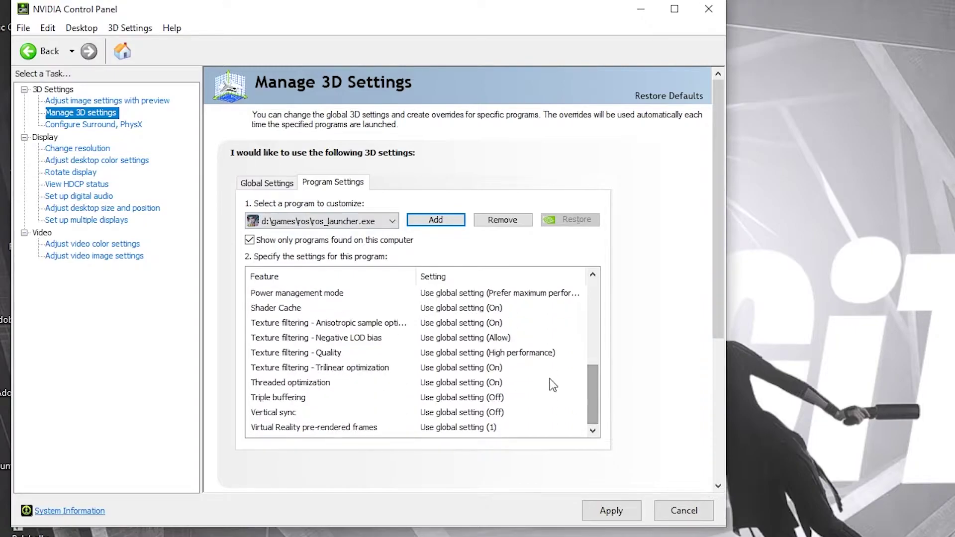
Step: Set ros_launcher's power management to Prefer maximum performance and texture filtering quality to High performance
left_click(255, 294)
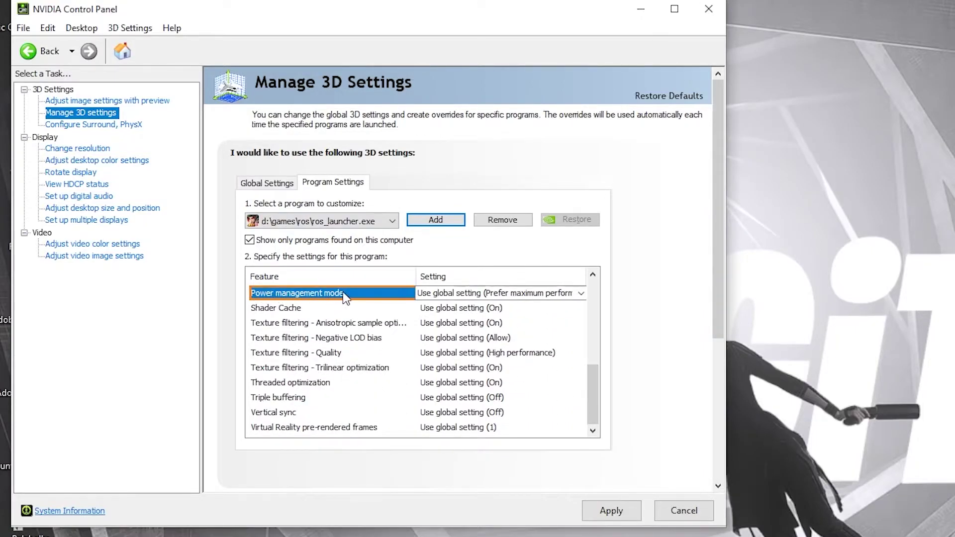
left_click(448, 295)
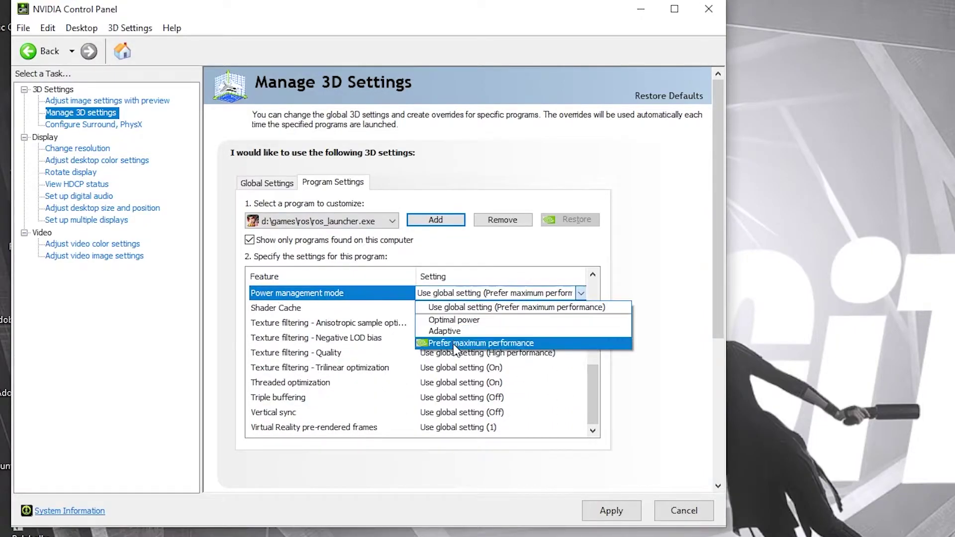
left_click(507, 343)
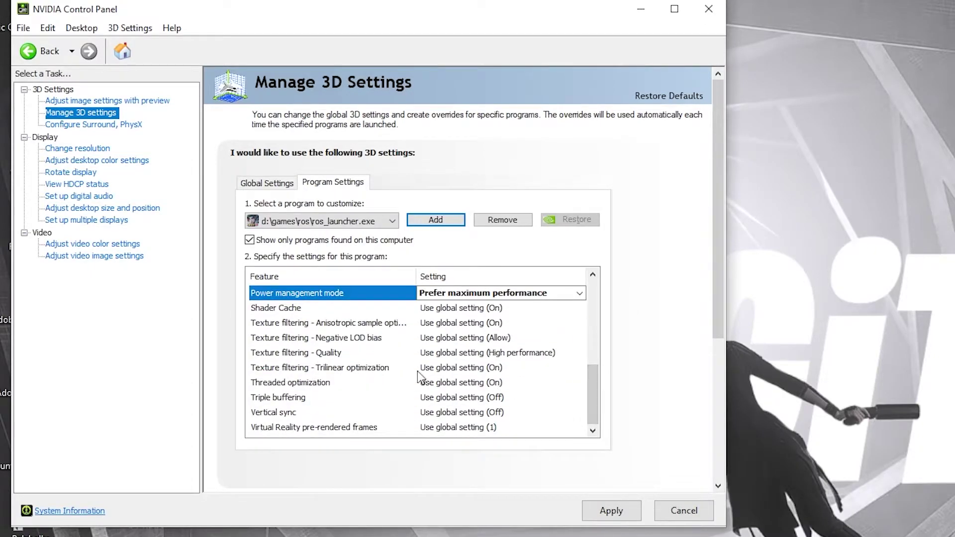
left_click(291, 353)
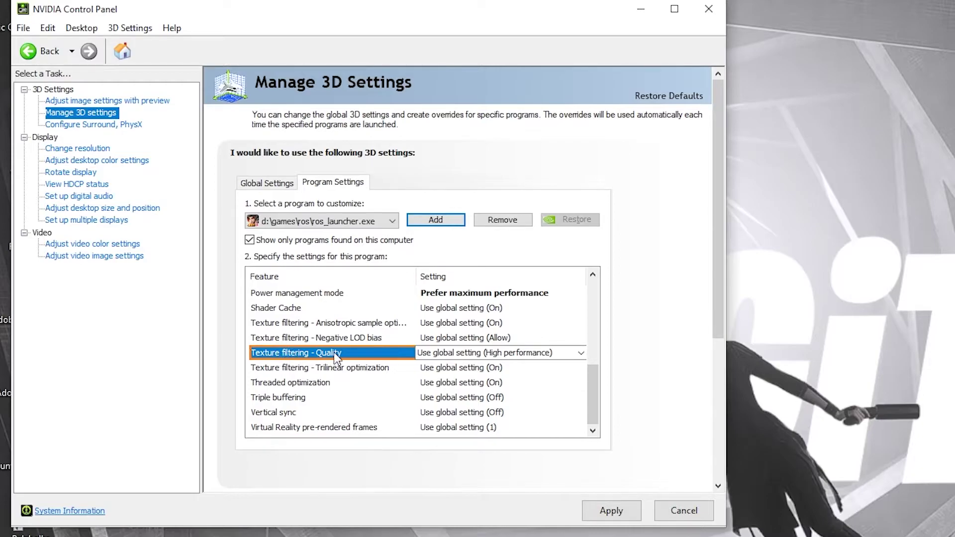
left_click(448, 354)
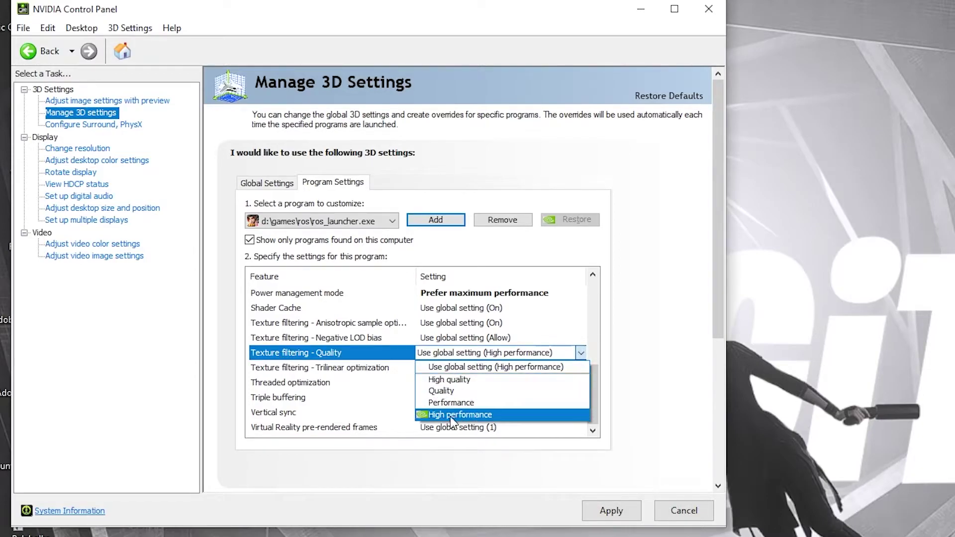
left_click(471, 415)
left_click_drag(594, 364, 588, 410)
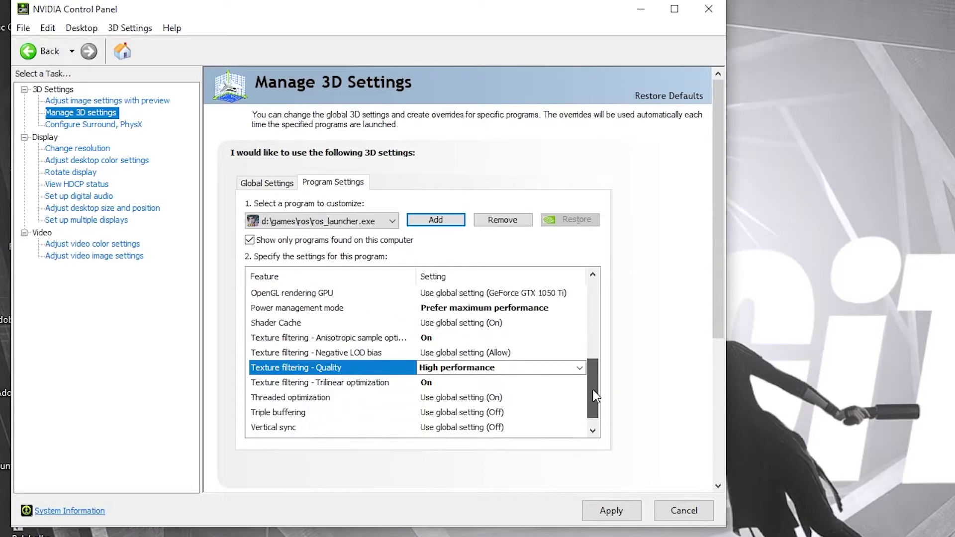
Step: Turn threaded optimization on and vertical sync off for ros_launcher
left_click(284, 382)
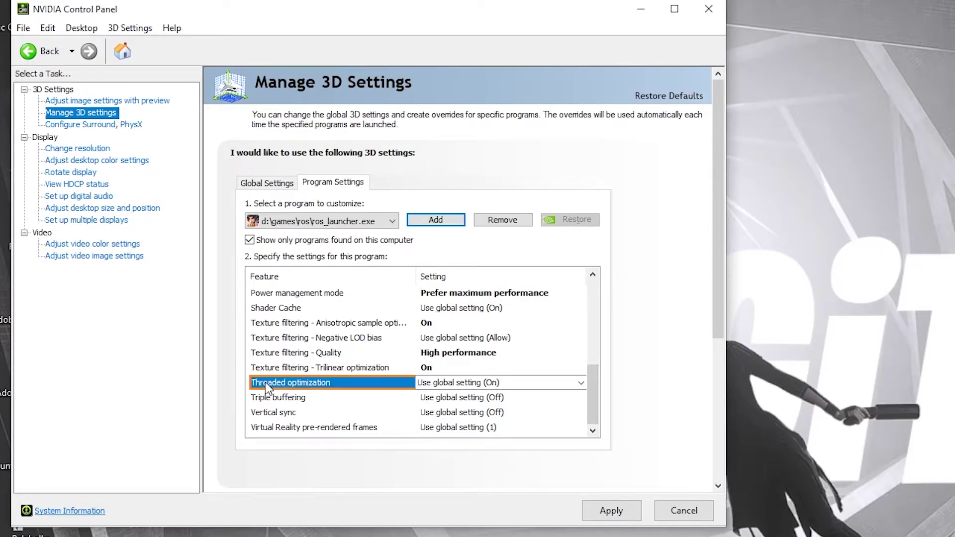
left_click(453, 381)
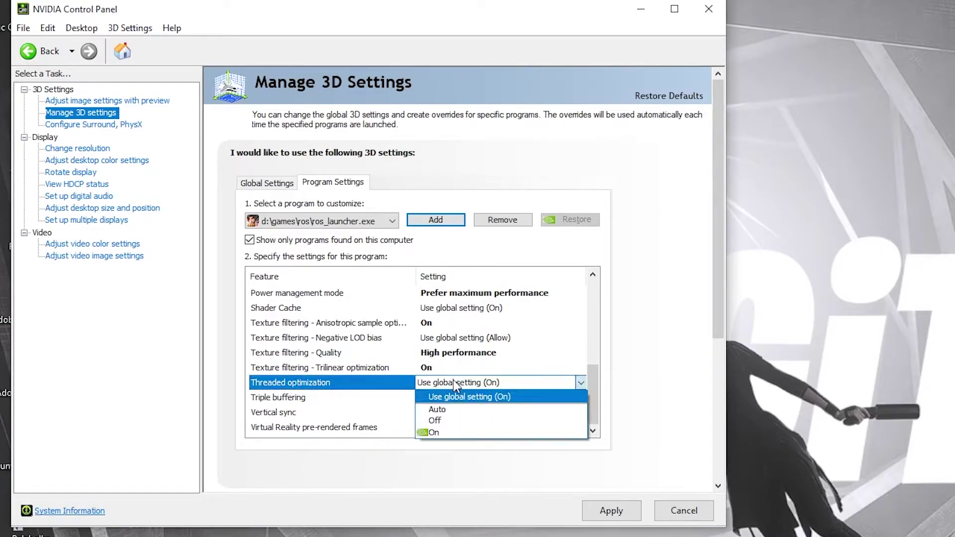
left_click(437, 434)
scroll(595, 426, "down", 1)
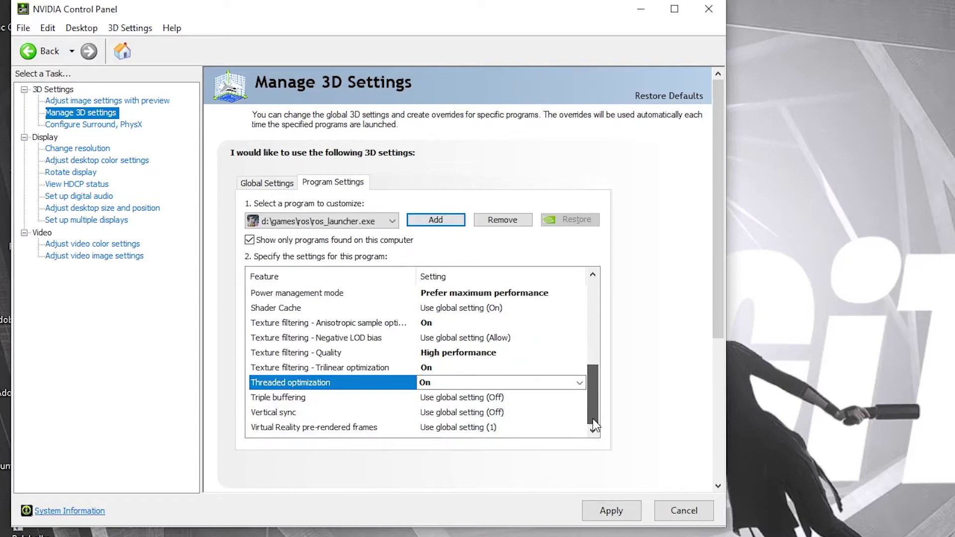
left_click(254, 413)
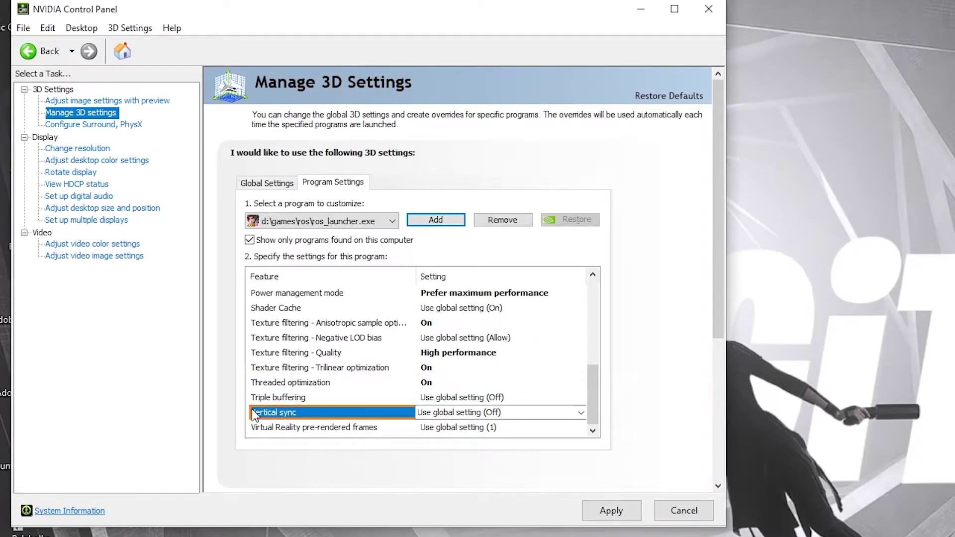
left_click(449, 413)
left_click(441, 450)
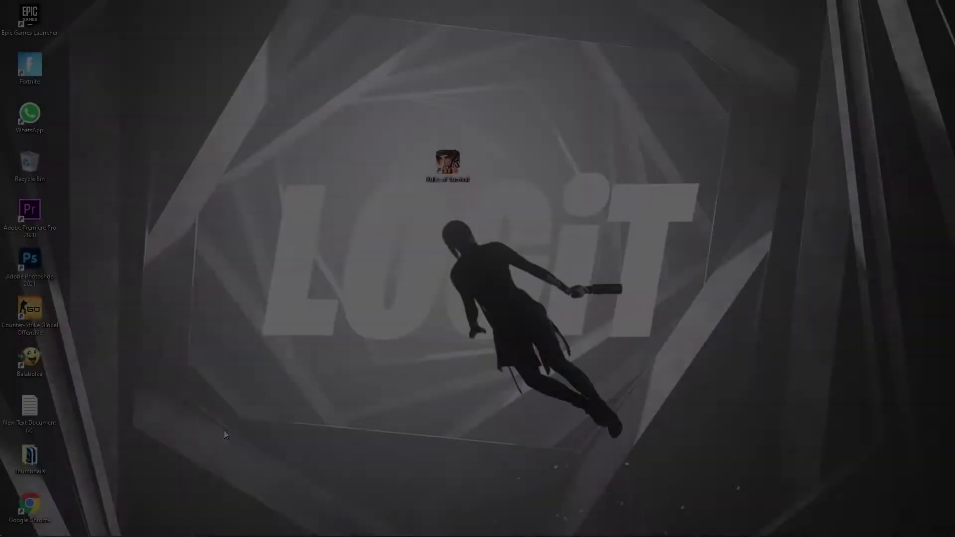
Step: Browse the file picker to HDD (D:) > Games > ros and pick the ros application
key("super")
type("grap")
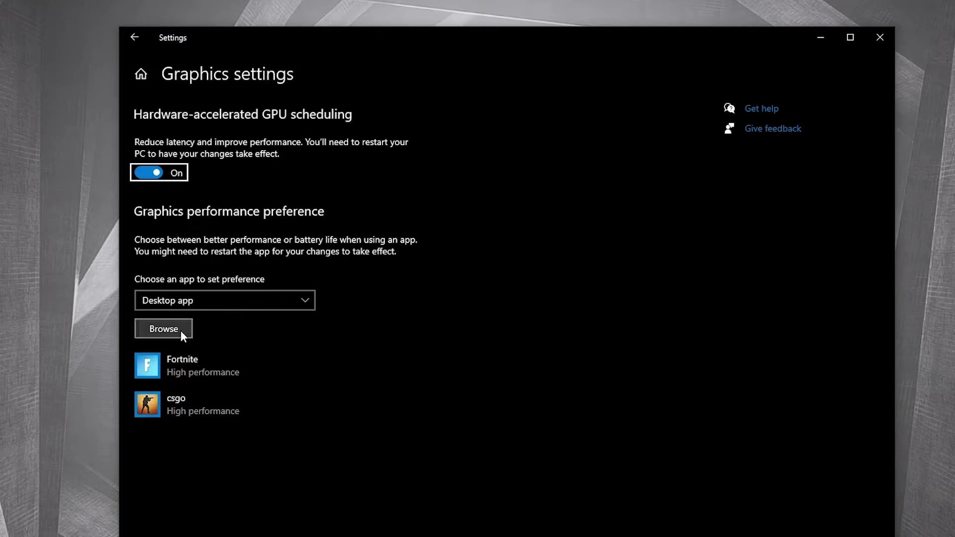
left_click(169, 328)
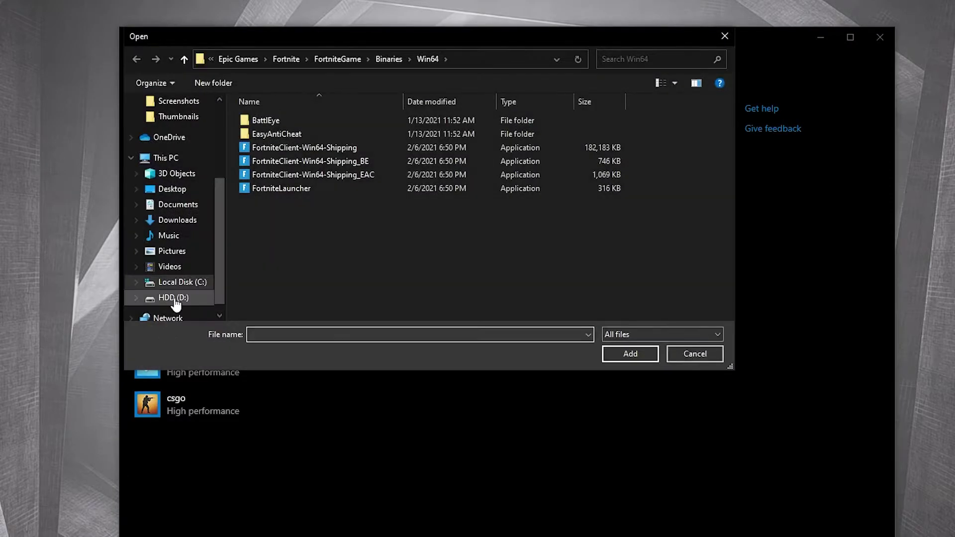
left_click(174, 297)
double_click(283, 243)
scroll(315, 249, "down", 2)
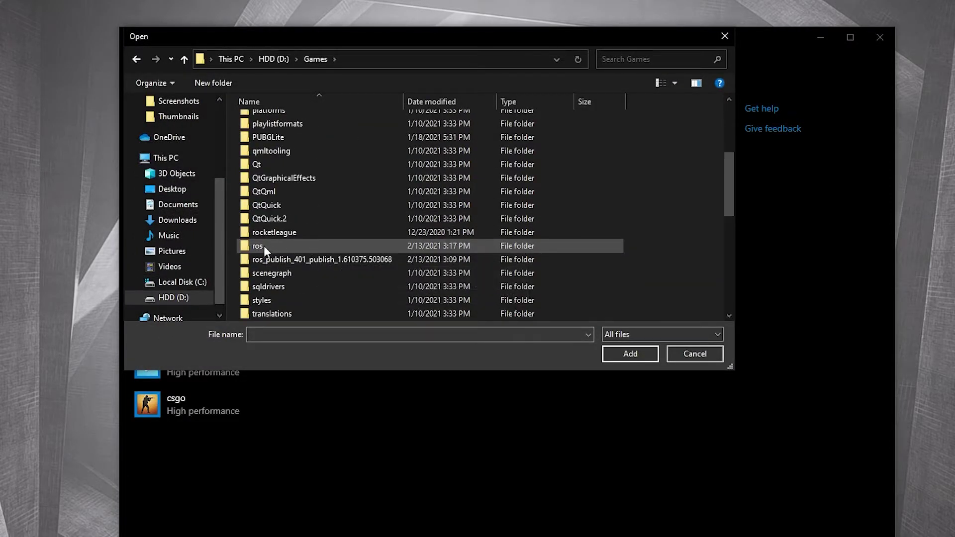
mouse_move(258, 246)
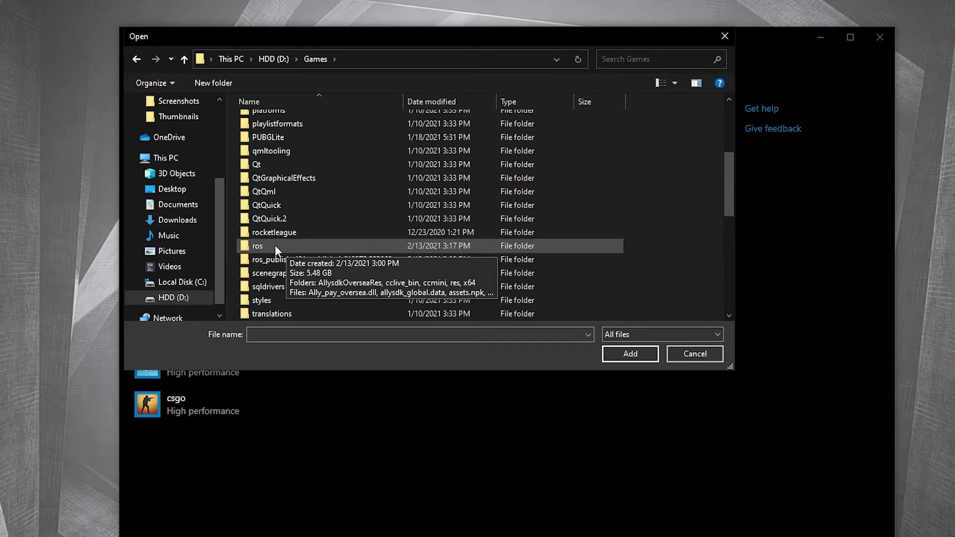
double_click(270, 244)
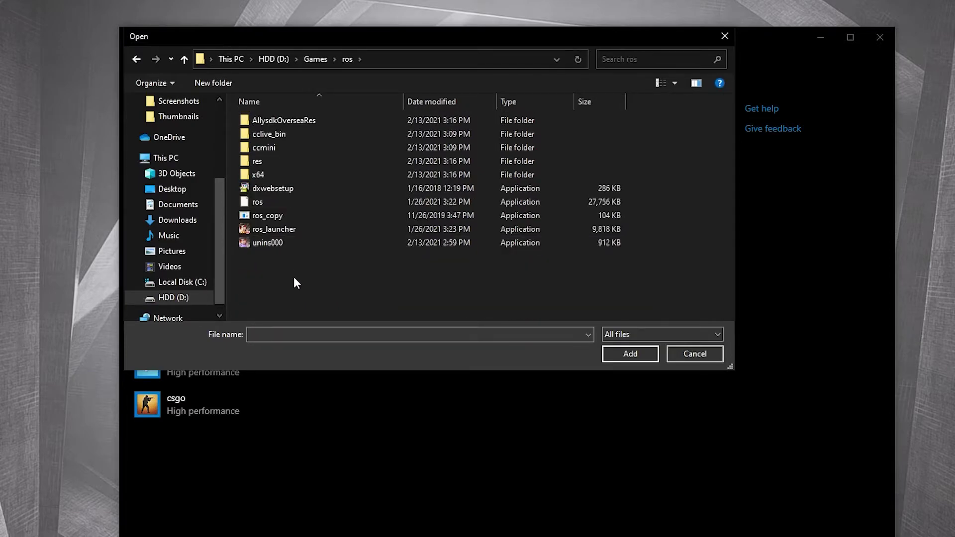
left_click(271, 204)
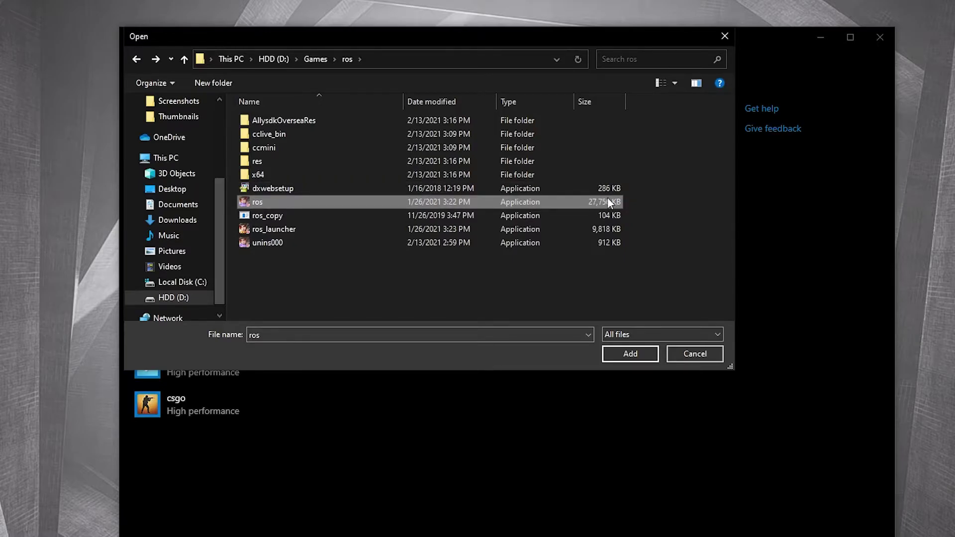
double_click(265, 201)
Step: In ros's Compatibility properties, disable fullscreen optimizations and let the Application override high DPI scaling
right_click(265, 202)
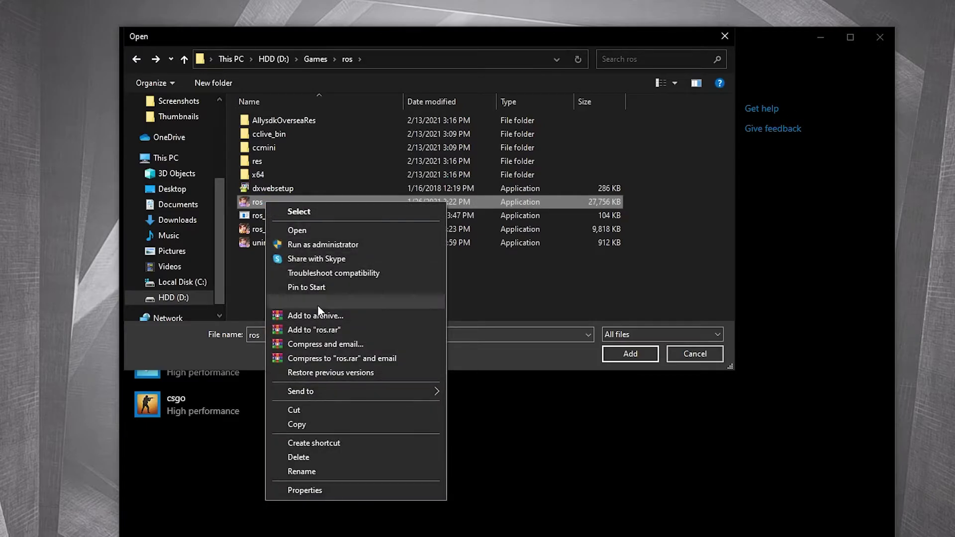
left_click(321, 490)
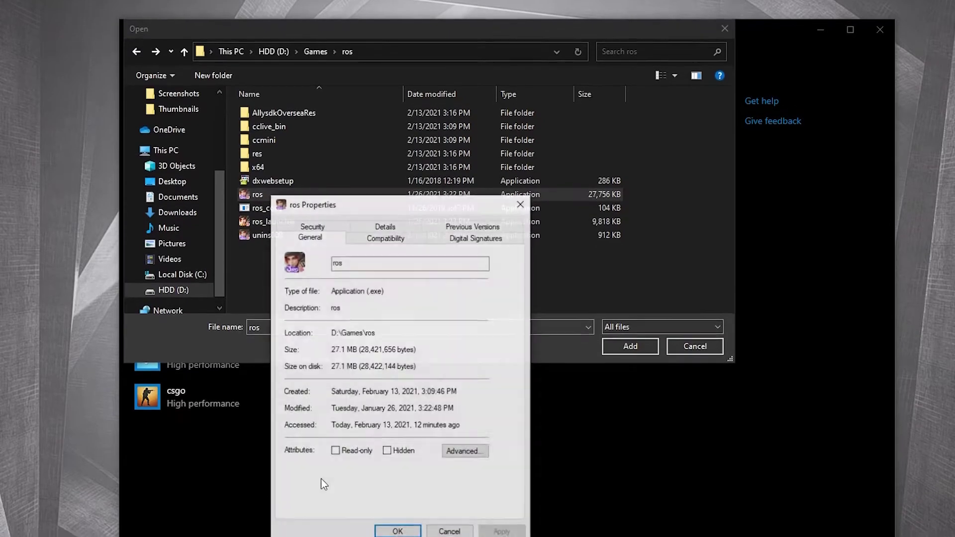
left_click(366, 230)
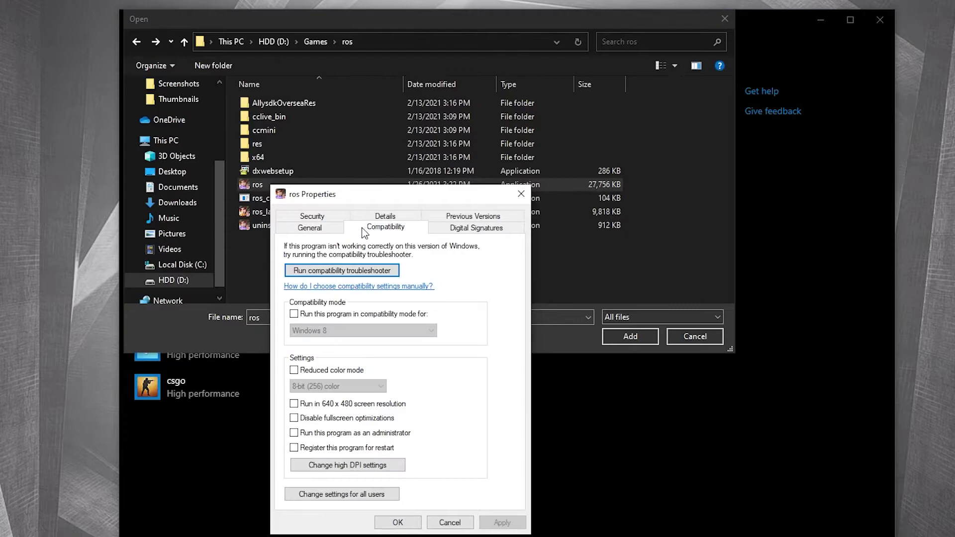
left_click(295, 419)
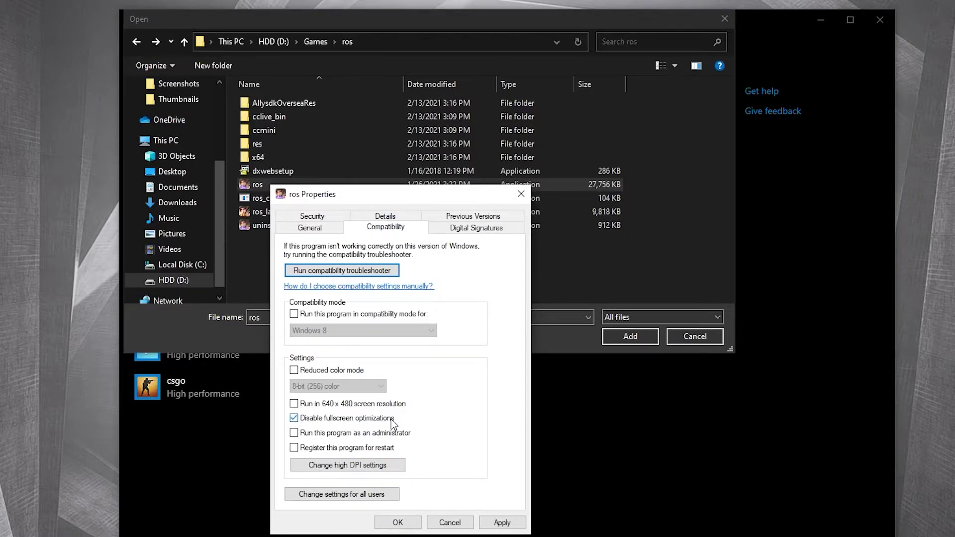
left_click(347, 470)
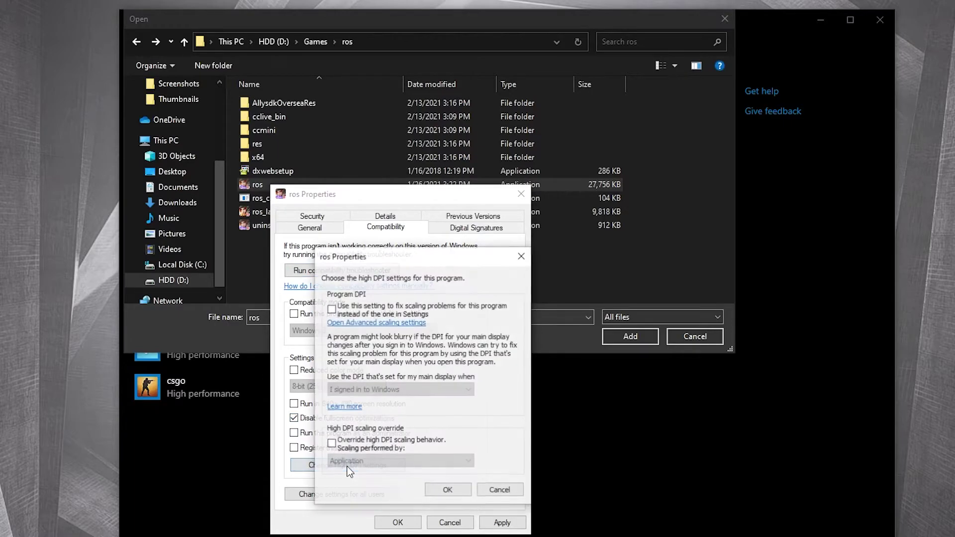
left_click(332, 443)
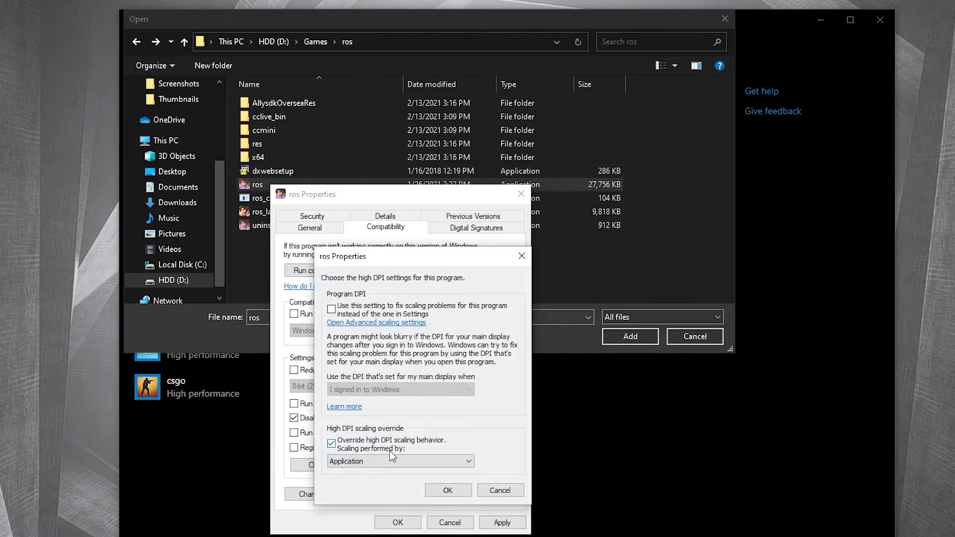
left_click(448, 490)
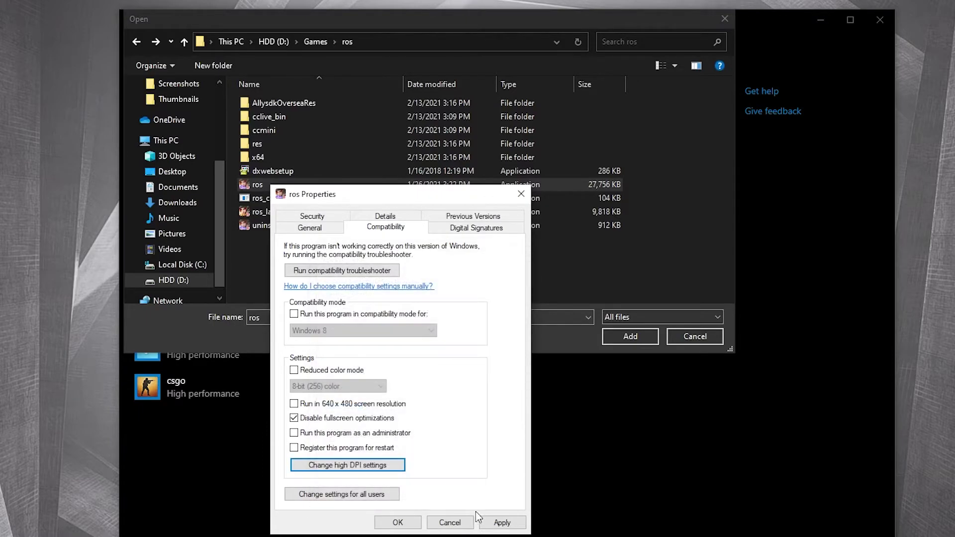
left_click(502, 522)
left_click(411, 523)
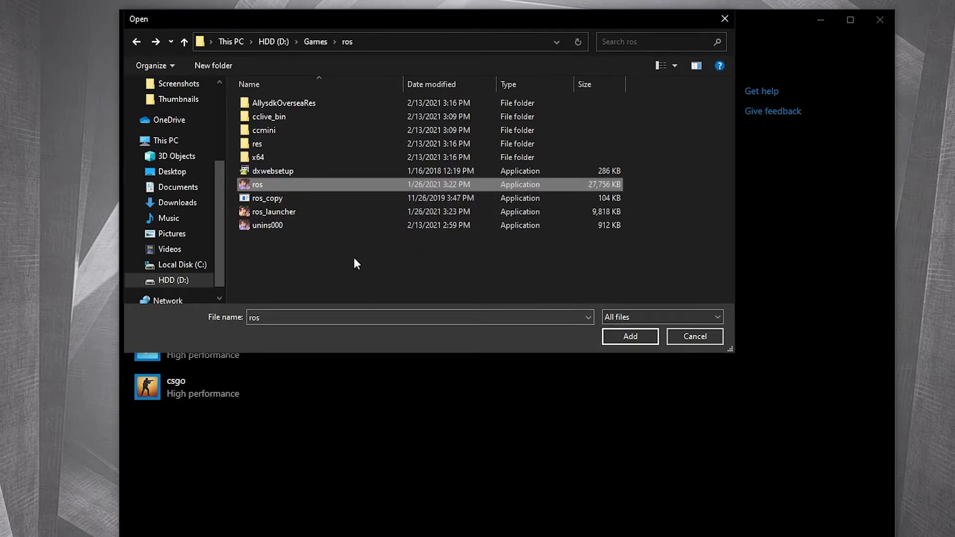
Step: Add ros to Graphics settings with a saved High performance preference, then go back
left_click(630, 336)
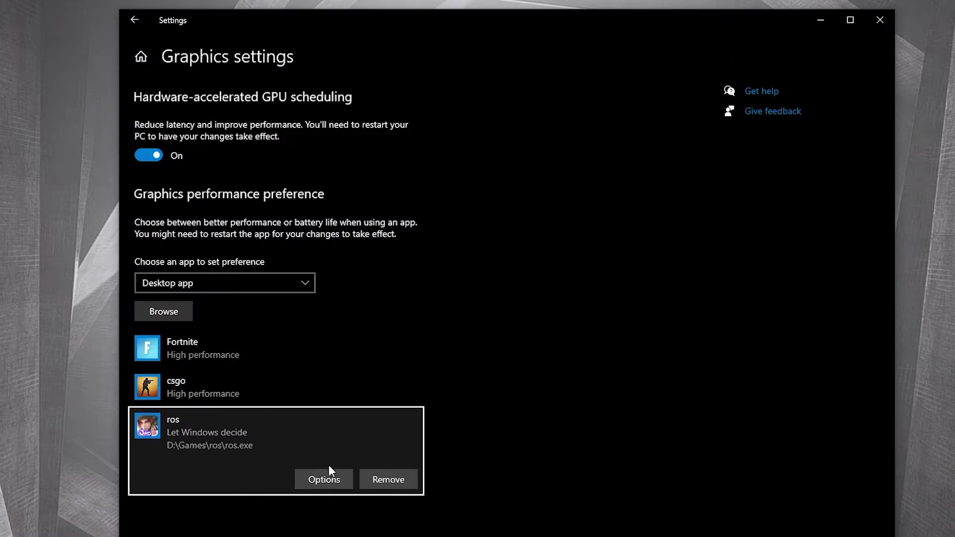
left_click(323, 479)
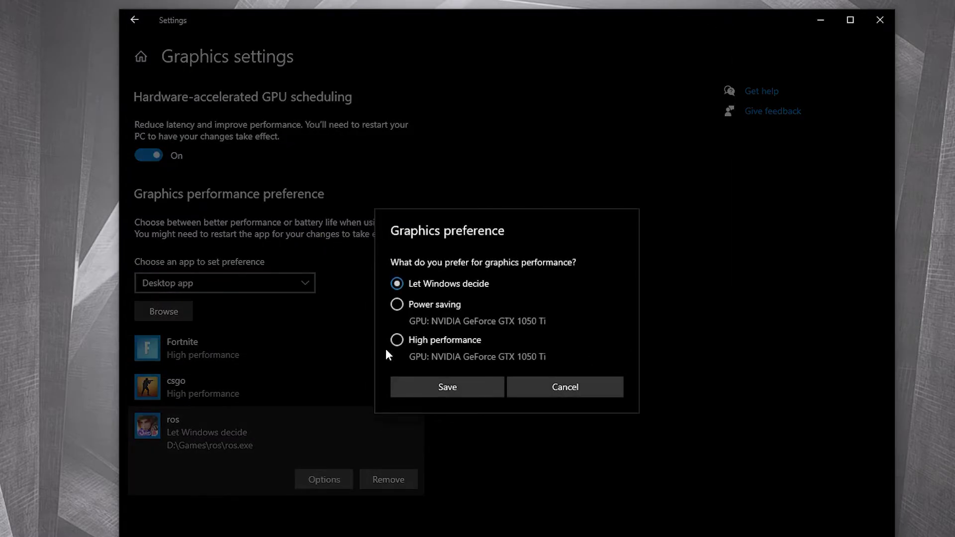
left_click(435, 341)
left_click(454, 384)
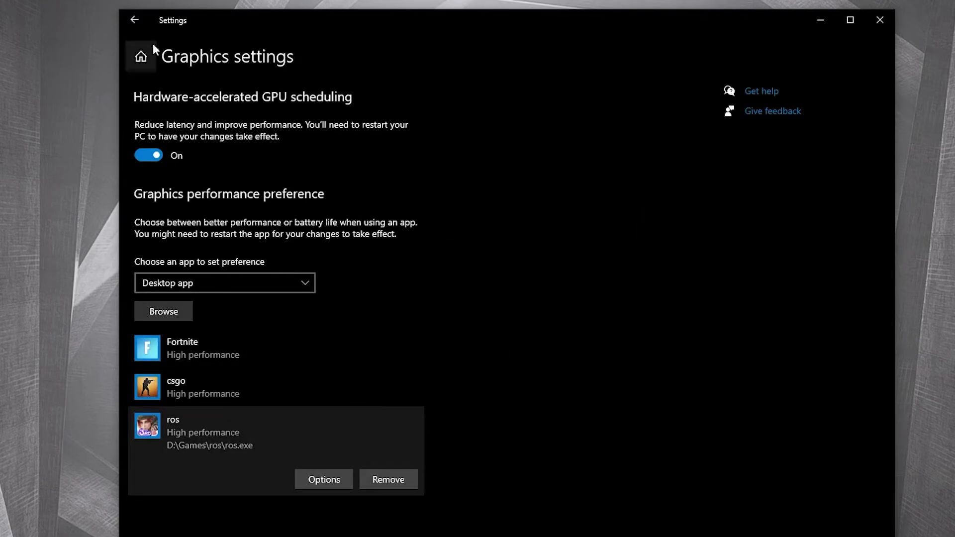
left_click(141, 22)
Step: Check that Xbox Game Bar is off and Game Mode is on in Gaming settings
left_click(171, 61)
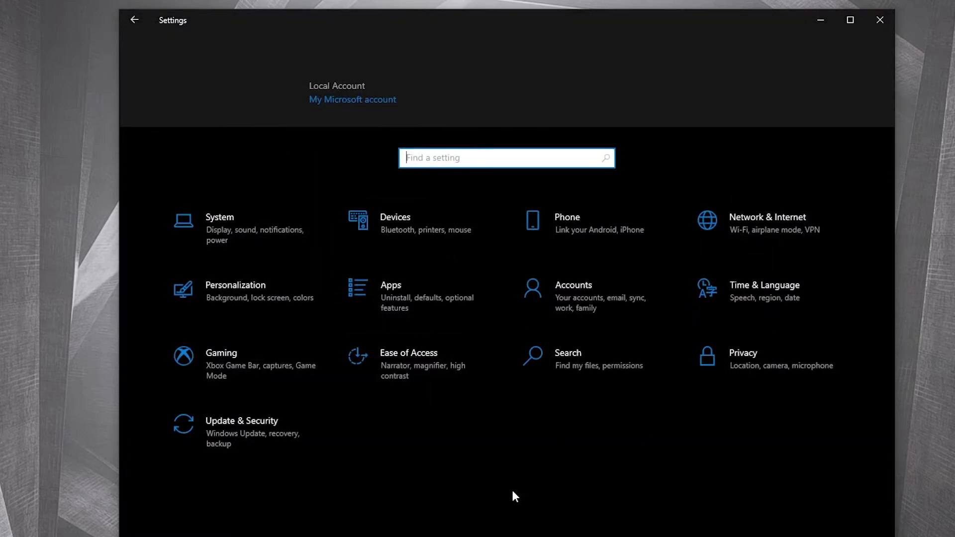
left_click(247, 362)
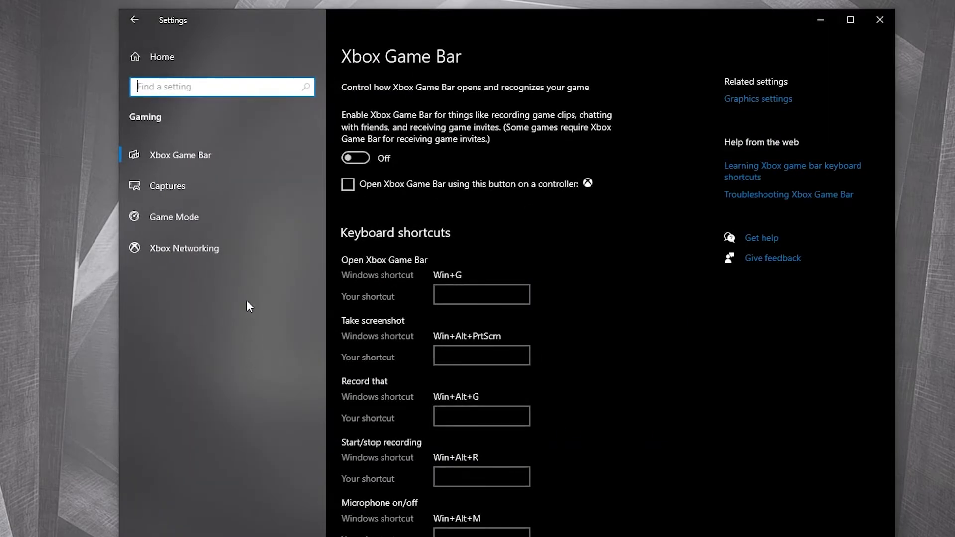
left_click(196, 149)
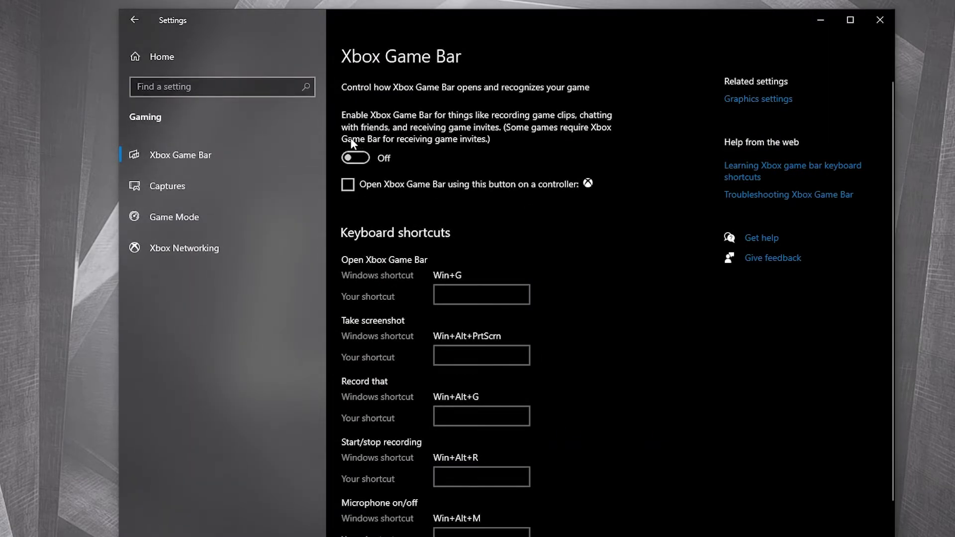
left_click(129, 216)
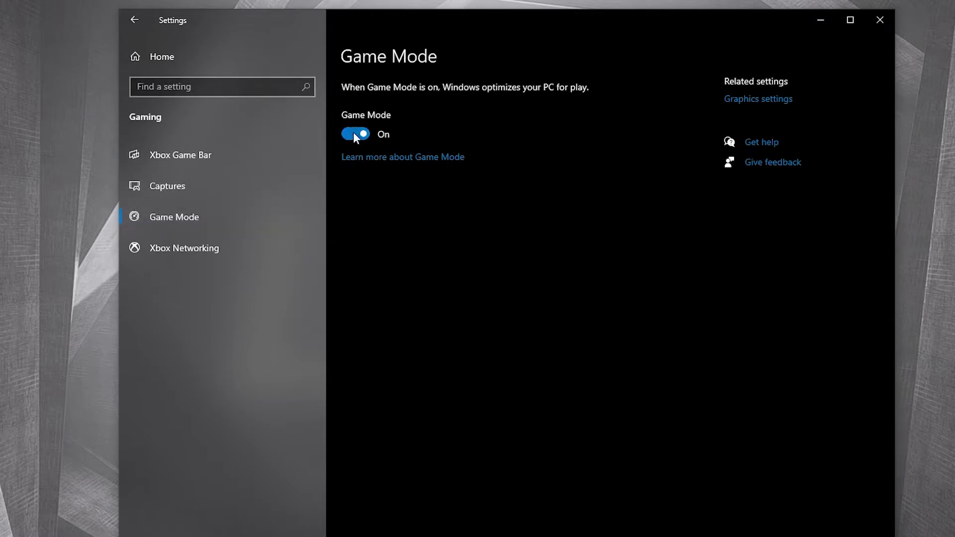
left_click(759, 99)
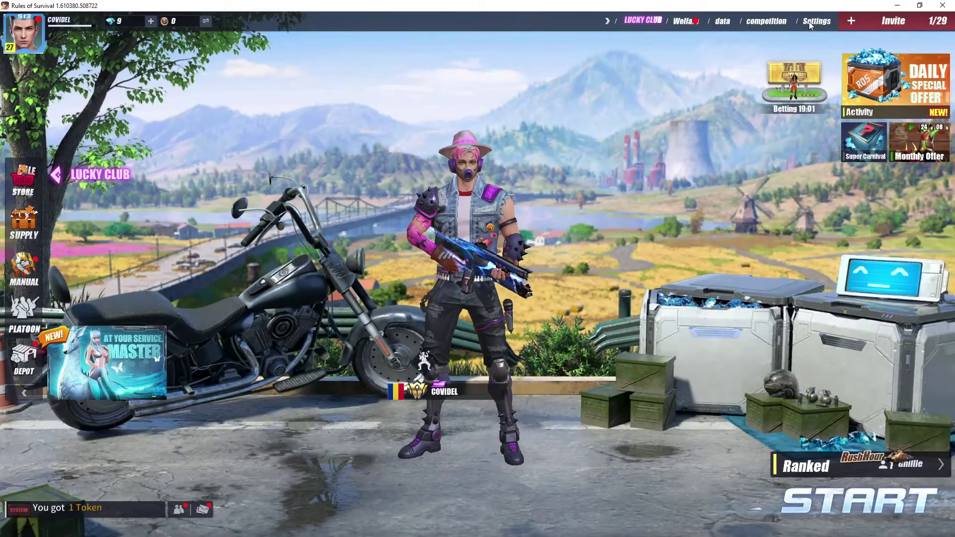
Step: Set Rules of Survival's graphics quality to Low and frame rate to Standard, then apply them
left_click(817, 20)
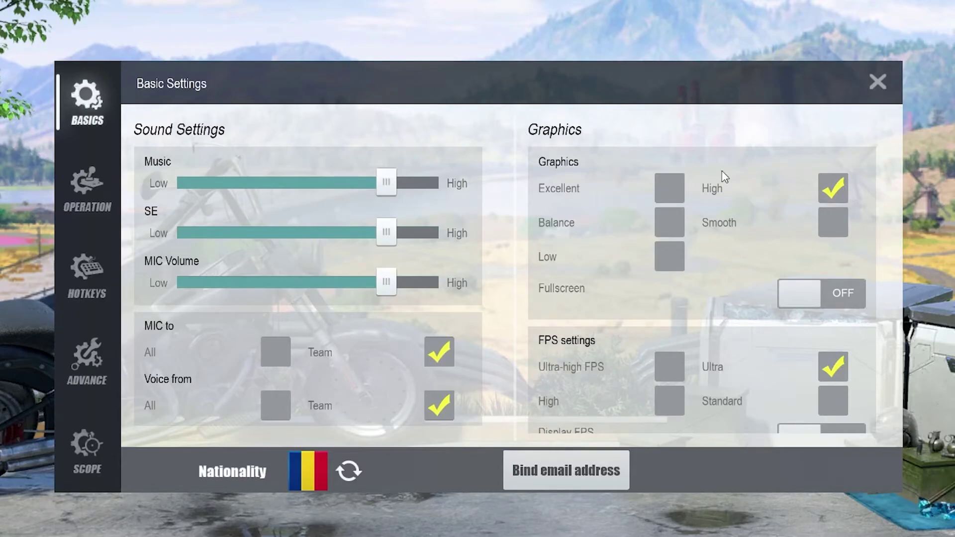
left_click(828, 226)
left_click(674, 250)
scroll(703, 257, "down", 3)
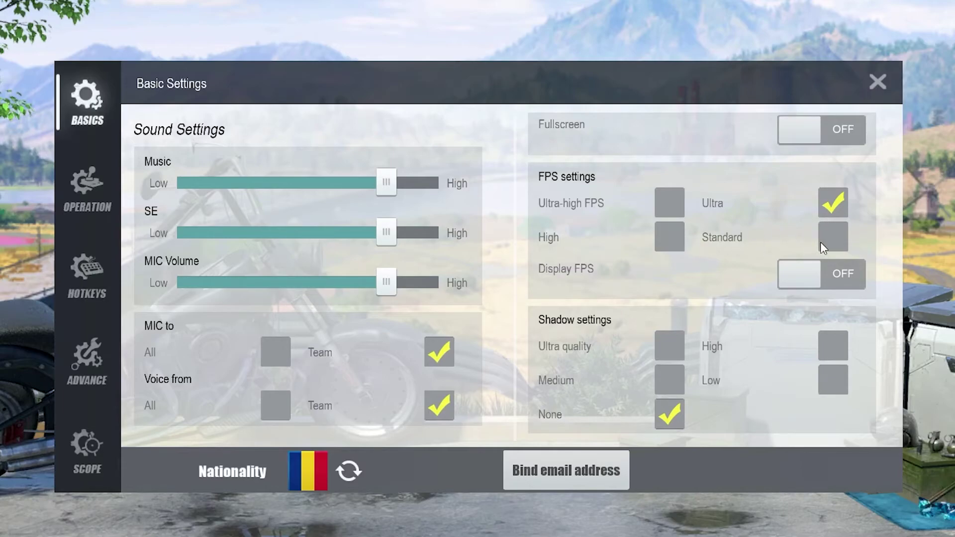
left_click(833, 237)
scroll(828, 239, "down", 3)
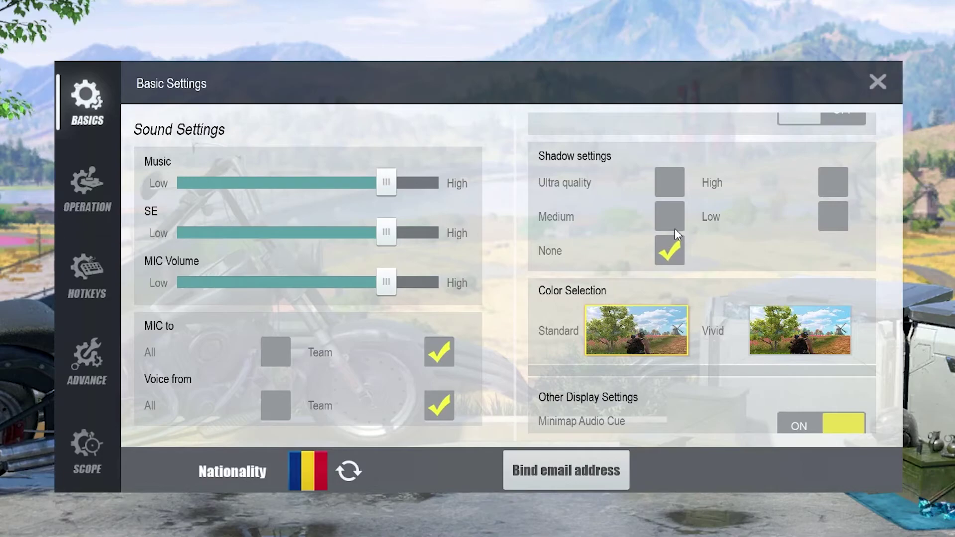
scroll(687, 277, "down", 2)
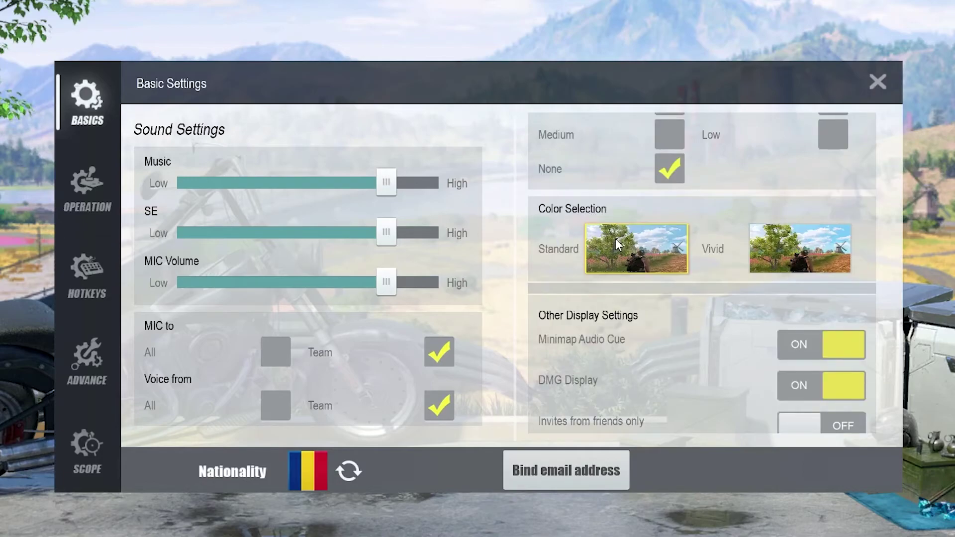
left_click(879, 82)
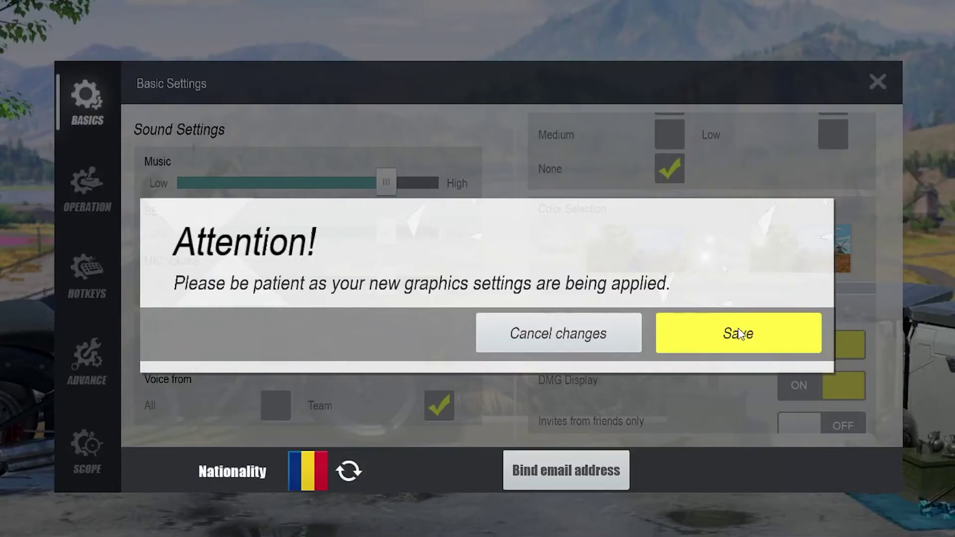